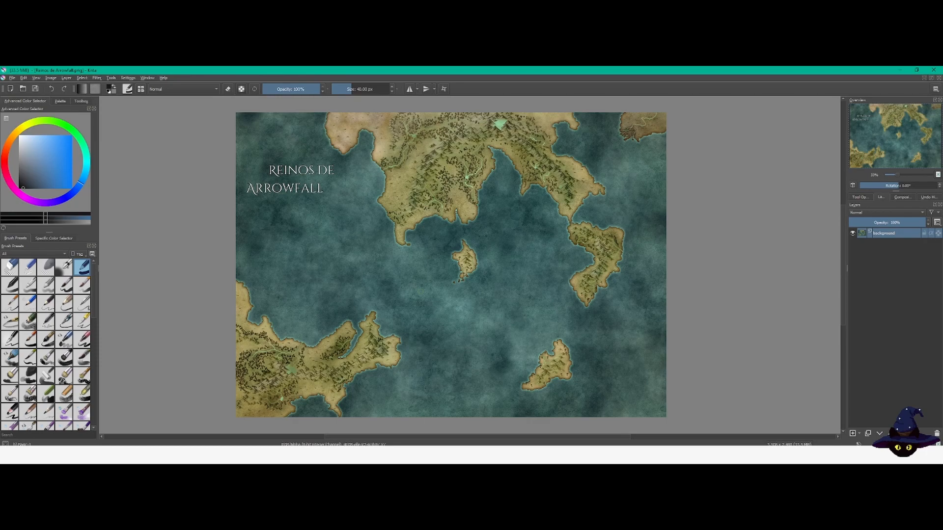
# Step: Select the Ink-7 Brush Rough preset for painting on the map
pyautogui.click(25, 339)
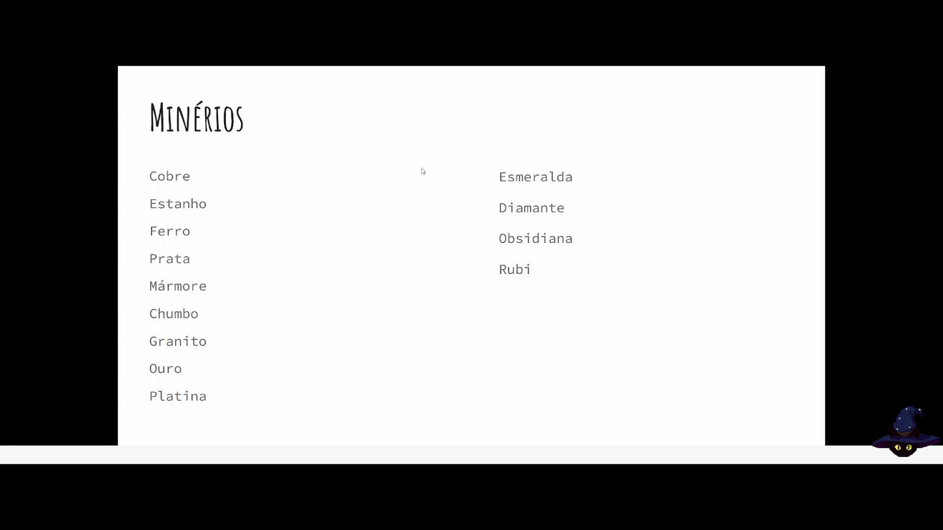
# Step: Review the presentation slides listing the ores (Minérios) and the other resources (Outros)
pyautogui.press('Right')
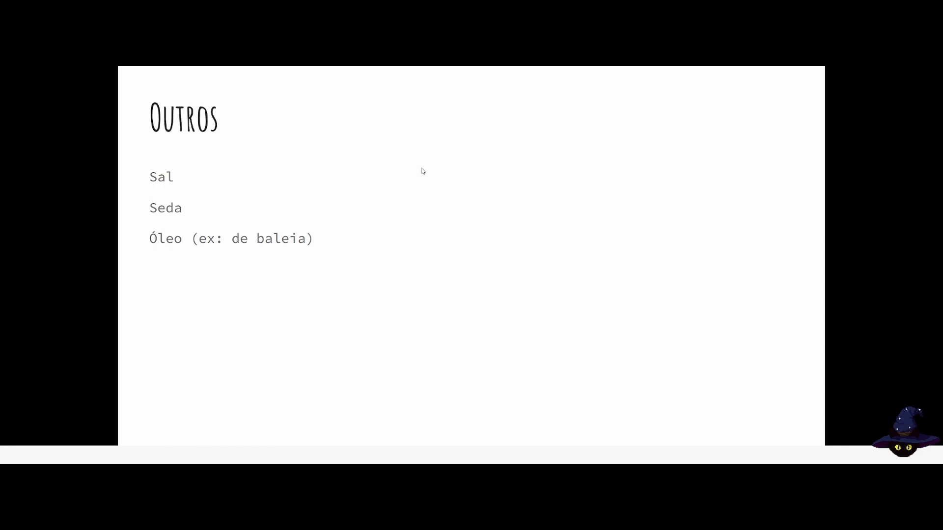
pyautogui.press('Left')
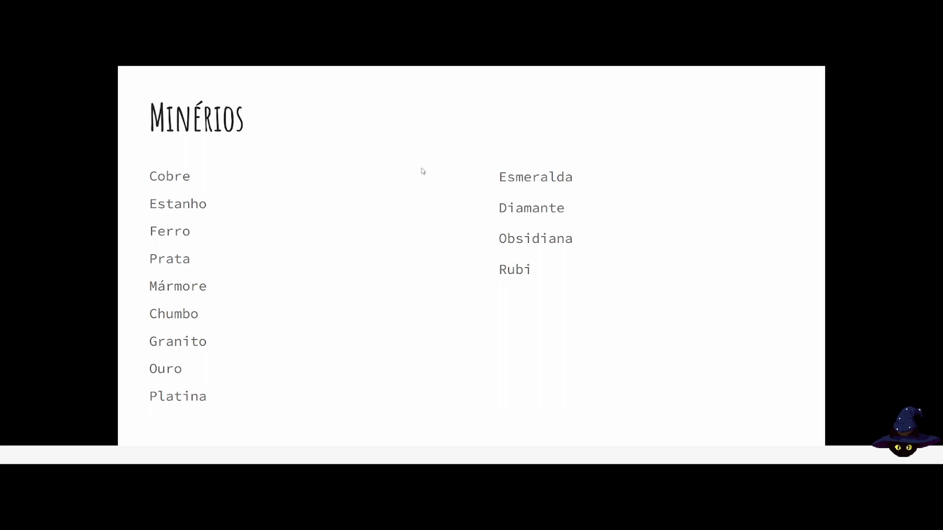
pyautogui.press('Right')
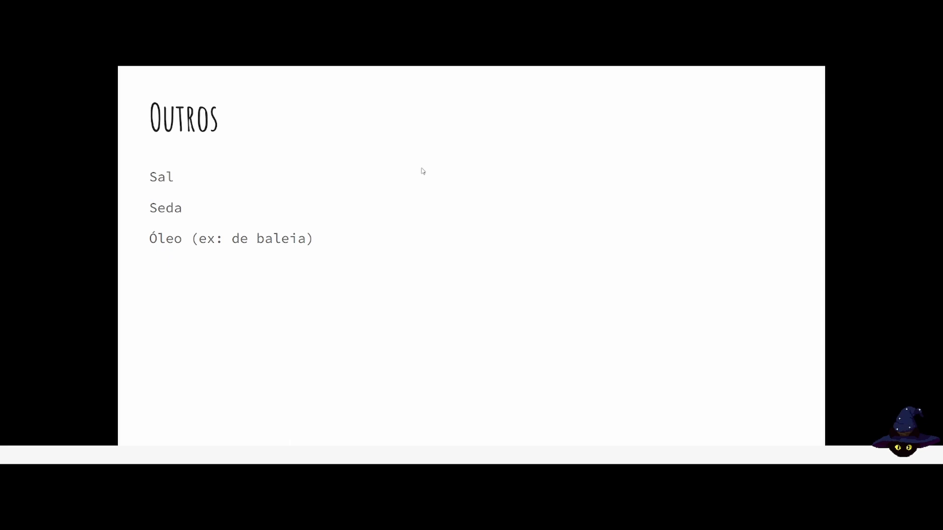
pyautogui.press('Left')
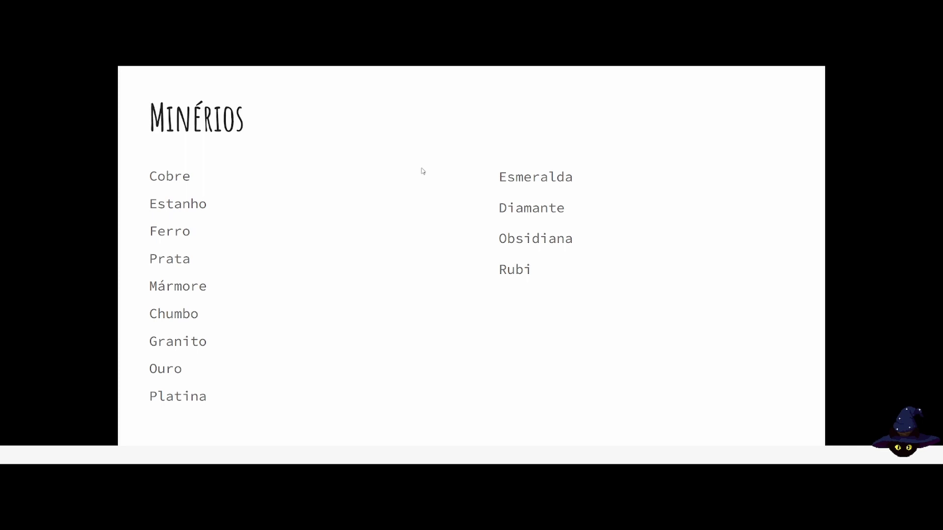
pyautogui.press('Right')
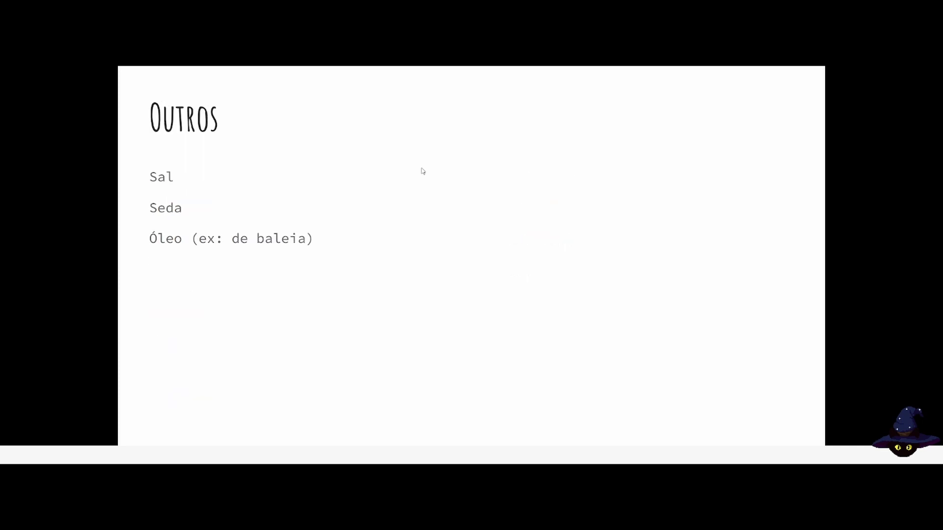
pyautogui.press('Left')
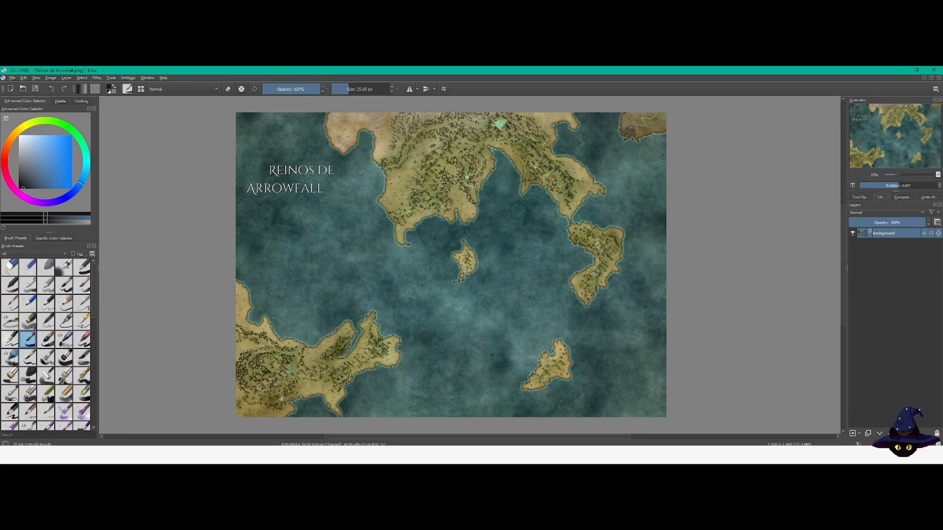
# Step: Add a paint layer above the map background and name it Cobre
pyautogui.click(852, 433)
pyautogui.moveTo(845, 373); pyautogui.dragTo(818, 364)
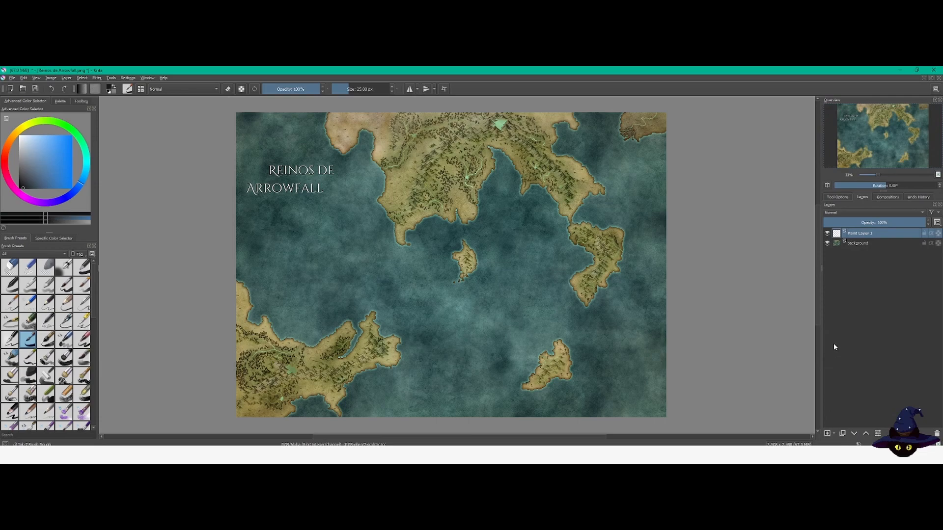
pyautogui.doubleClick(861, 236)
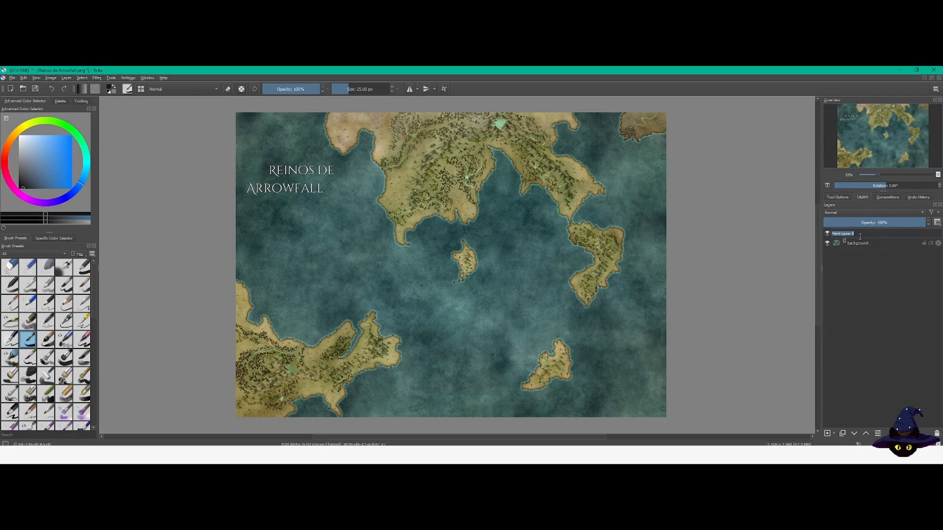
pyautogui.moveTo(864, 244)
pyautogui.write('c')
pyautogui.press('Return')
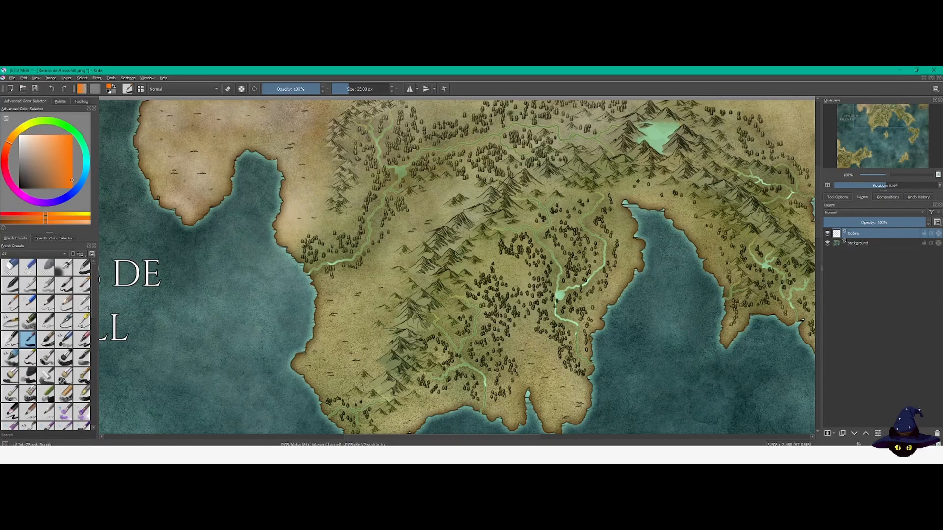
# Step: Enlarge the brush and paint orange copper deposits along the mountain ranges of the northern continent
pyautogui.moveTo(456, 263); pyautogui.dragTo(438, 307)
pyautogui.click(357, 89)
pyautogui.moveTo(462, 263); pyautogui.dragTo(442, 313)
pyautogui.moveTo(579, 289); pyautogui.dragTo(443, 290)
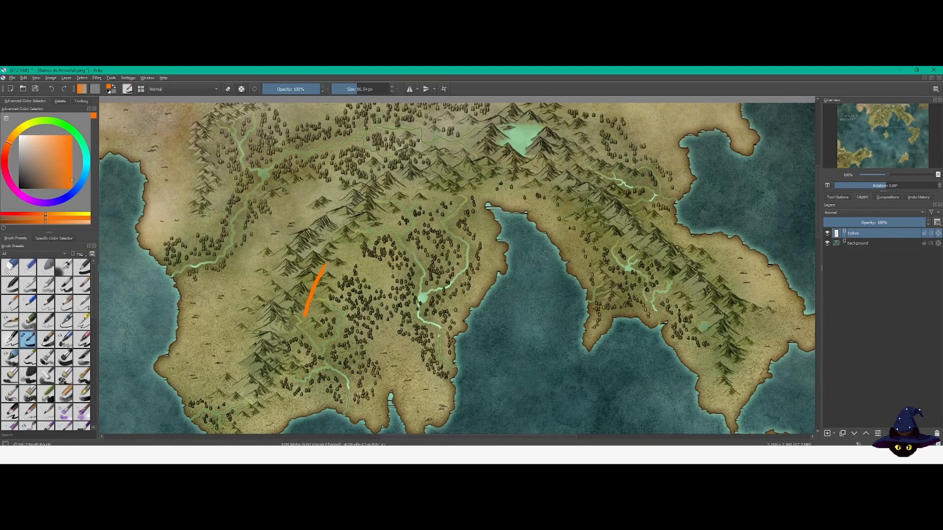
pyautogui.moveTo(604, 213)
pyautogui.mouseDown()
pyautogui.moveTo(585, 199)
pyautogui.moveTo(623, 236)
pyautogui.moveTo(583, 198)
pyautogui.mouseUp()
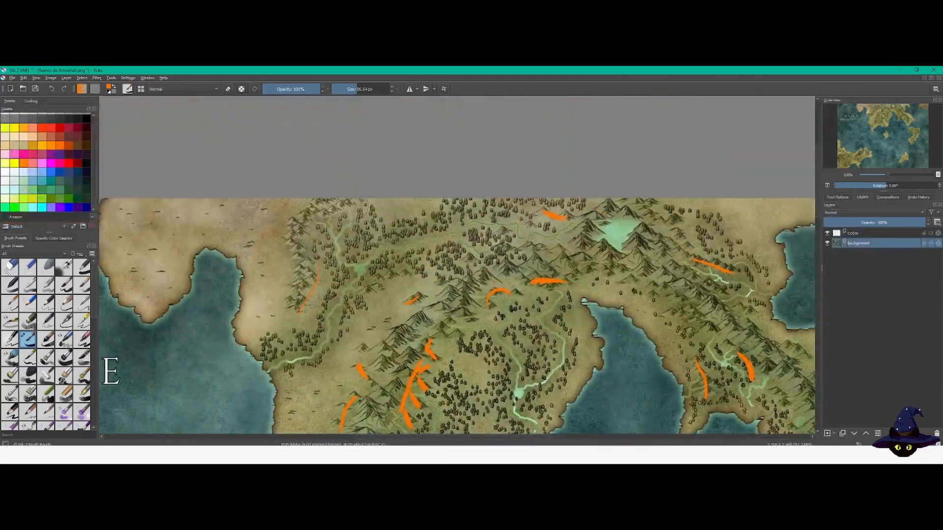
pyautogui.moveTo(351, 202); pyautogui.dragTo(329, 221)
# Step: Paint Tiffany green tin deposits on the Estanho layer near the rivers south of the northern mountains
pyautogui.scroll(-2, 428, 315)
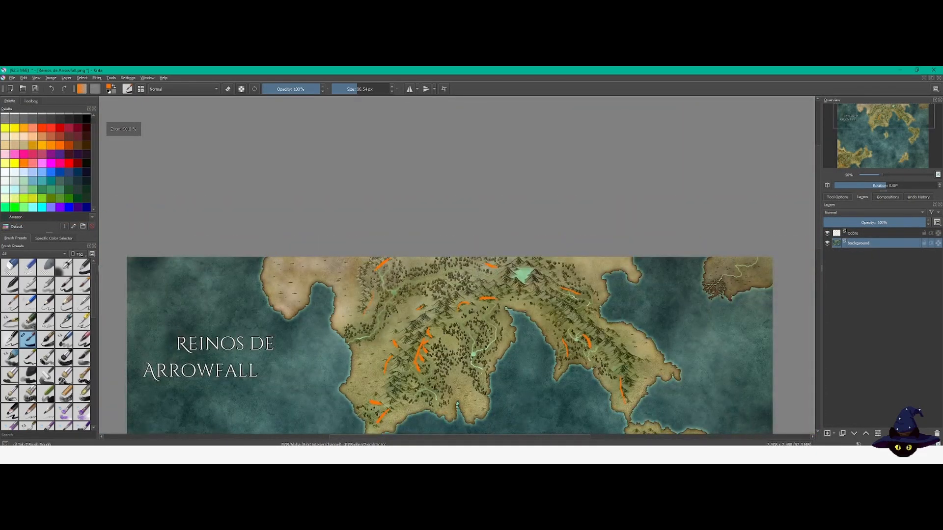
pyautogui.moveTo(528, 373); pyautogui.dragTo(515, 243)
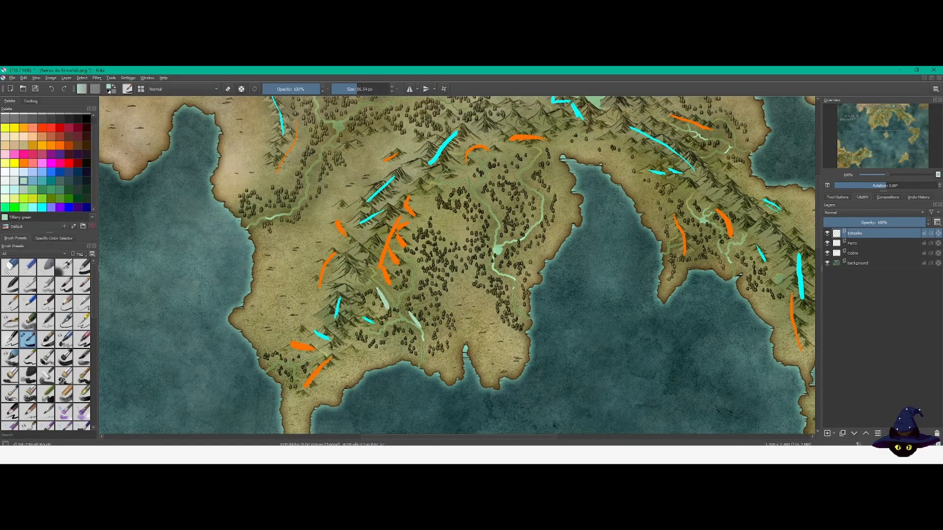
pyautogui.moveTo(445, 180); pyautogui.dragTo(460, 181)
pyautogui.moveTo(539, 148); pyautogui.dragTo(528, 167)
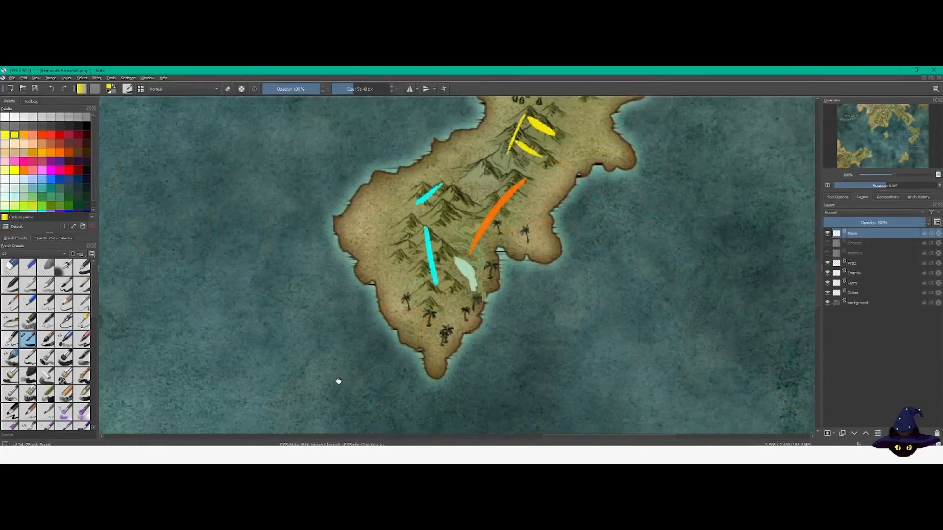
# Step: Paint two yellow gold deposits on the Ouro layer over the mountains of the small central island
pyautogui.moveTo(339, 381); pyautogui.dragTo(423, 252)
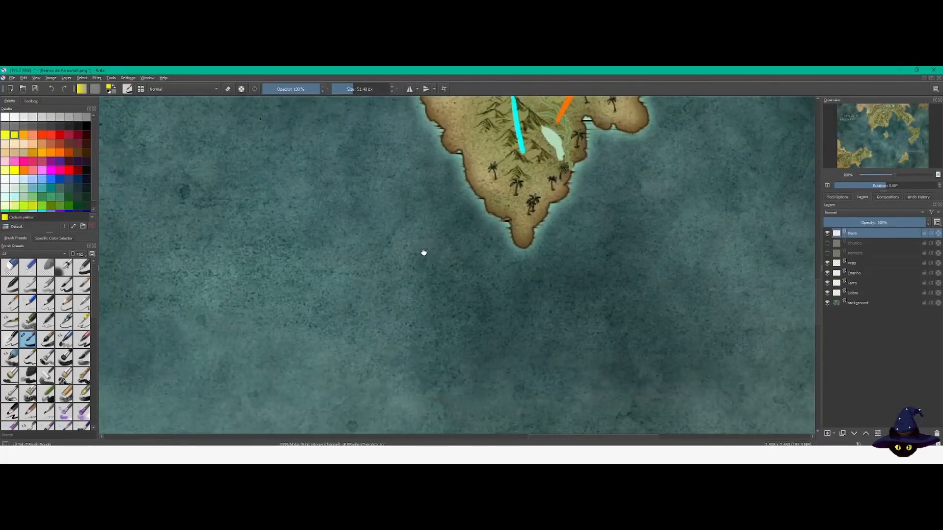
pyautogui.moveTo(887, 130); pyautogui.dragTo(885, 133)
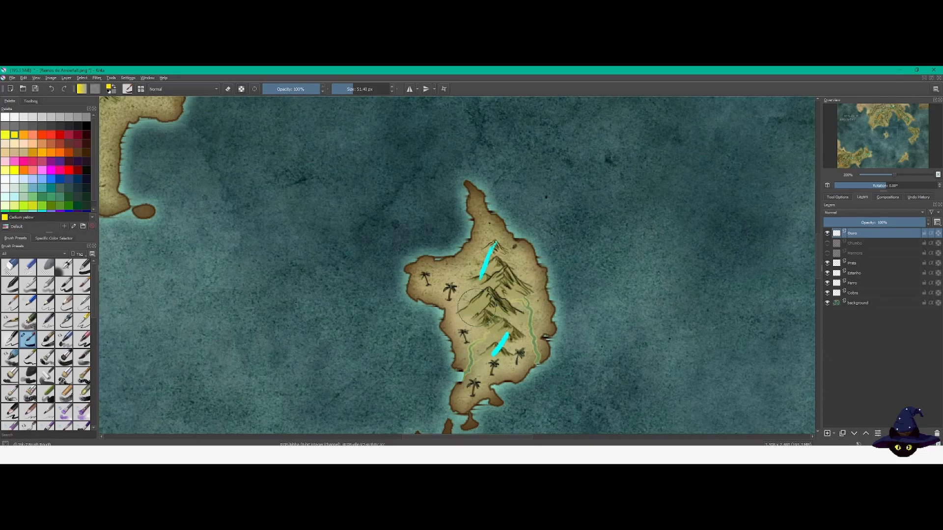
pyautogui.moveTo(480, 306); pyautogui.dragTo(496, 329)
pyautogui.moveTo(507, 276); pyautogui.dragTo(491, 305)
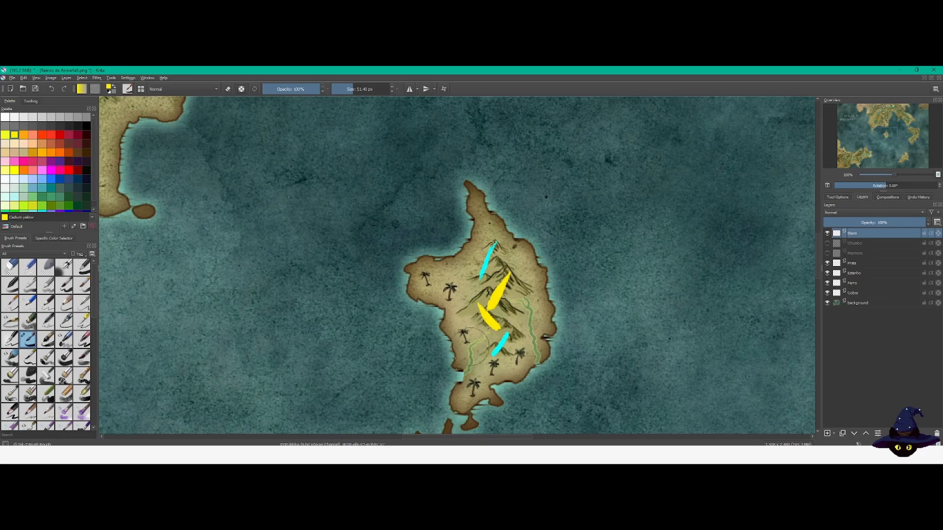
# Step: Examine the distribution of painted ore deposits across the southwestern continent, the islands and the northern continent
pyautogui.moveTo(573, 385); pyautogui.dragTo(447, 175)
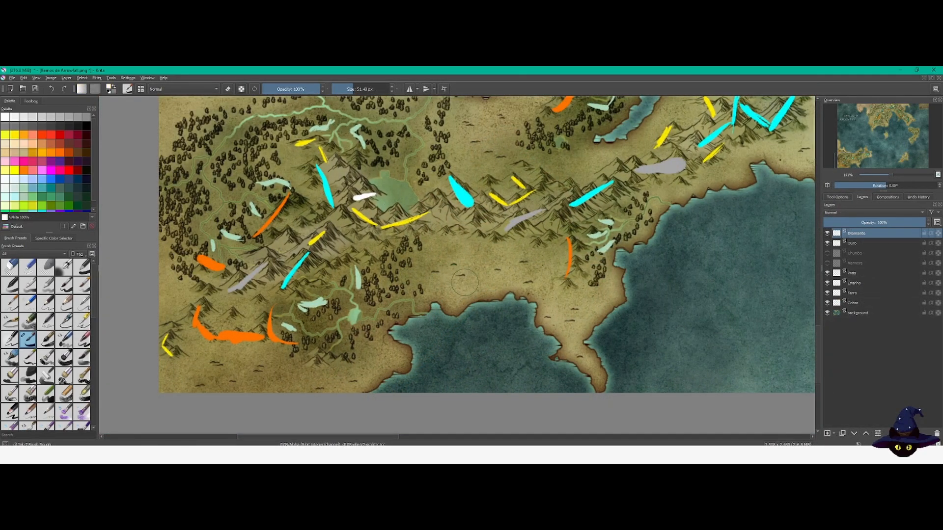
pyautogui.moveTo(519, 239); pyautogui.dragTo(447, 322)
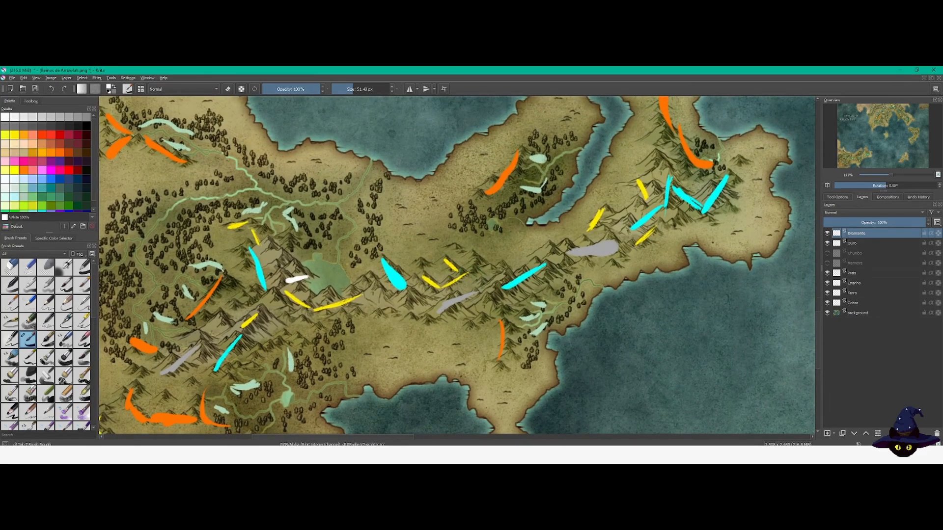
pyautogui.scroll(-1, 512, 233)
pyautogui.moveTo(667, 139); pyautogui.dragTo(555, 180)
pyautogui.scroll(-2, 562, 173)
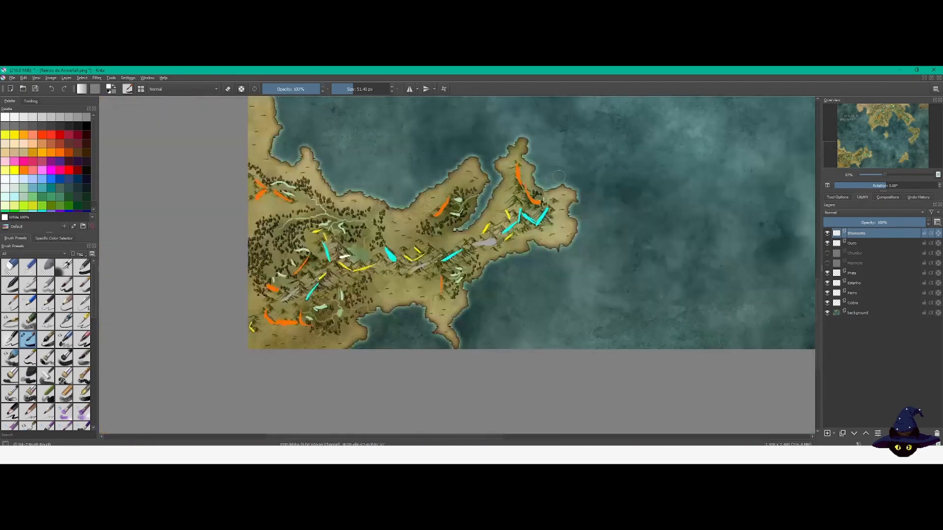
pyautogui.moveTo(660, 155); pyautogui.dragTo(432, 296)
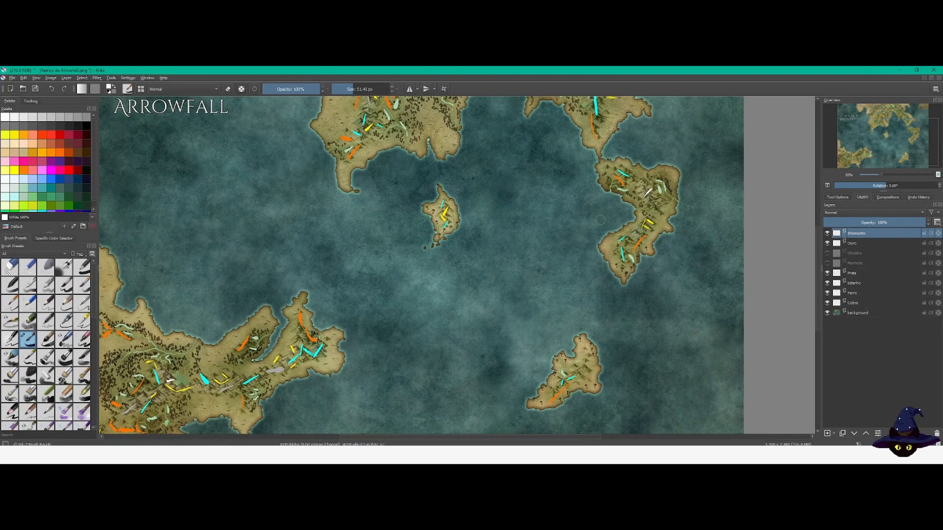
pyautogui.moveTo(426, 200); pyautogui.dragTo(434, 329)
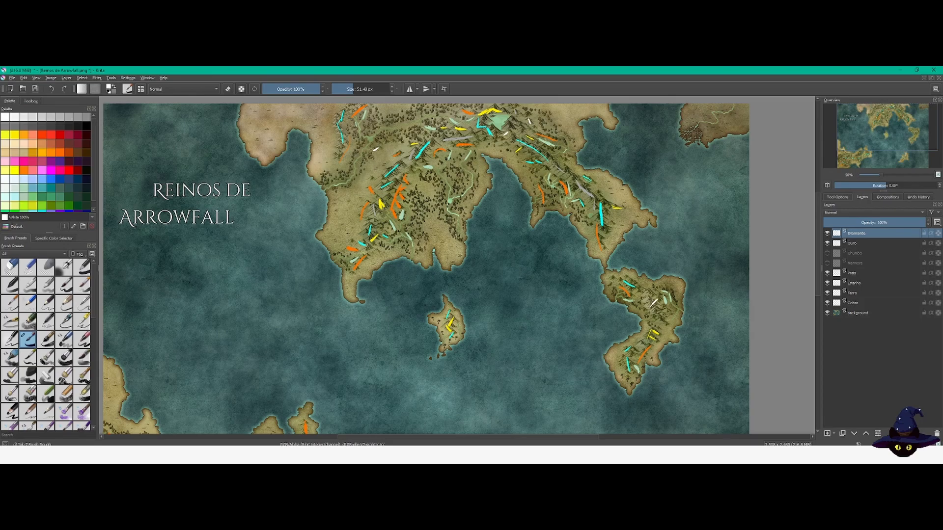
pyautogui.moveTo(359, 381); pyautogui.dragTo(387, 385)
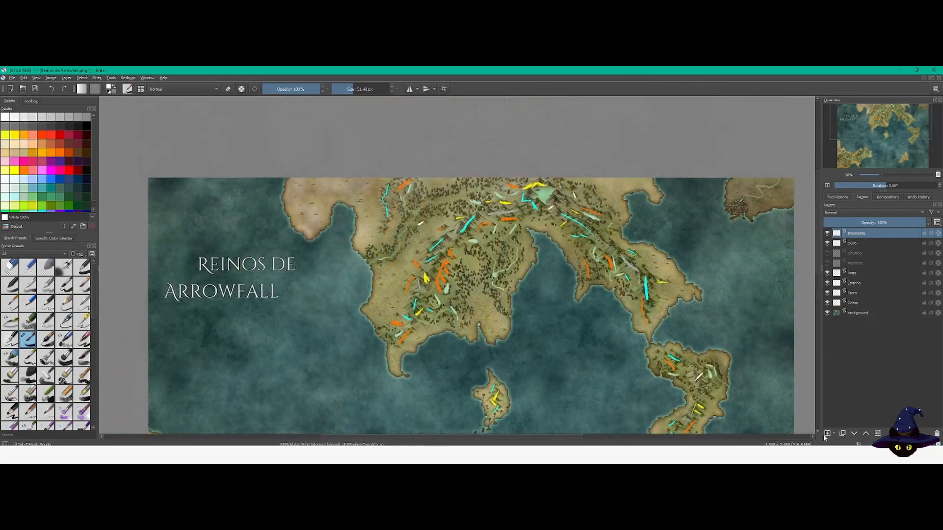
# Step: Add a paint layer above the Diamante layer and name it Obsidiana
pyautogui.click(827, 434)
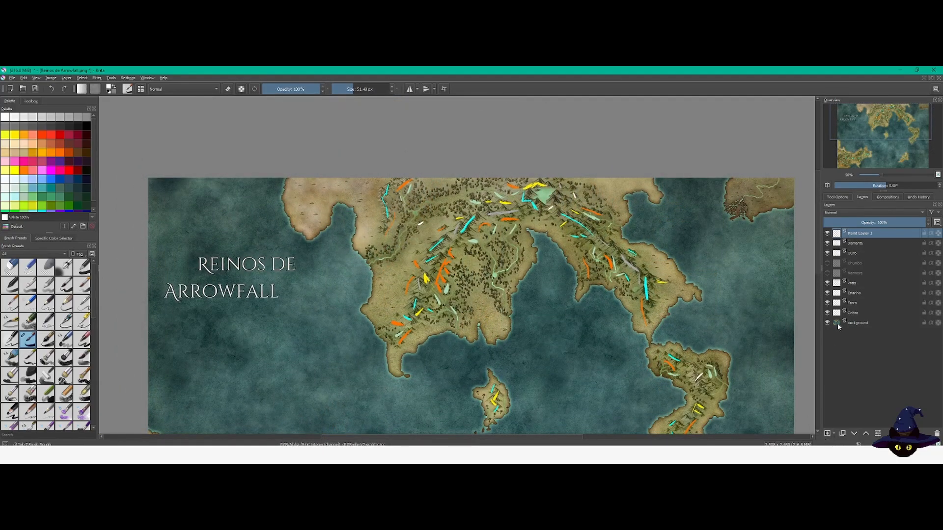
pyautogui.doubleClick(858, 234)
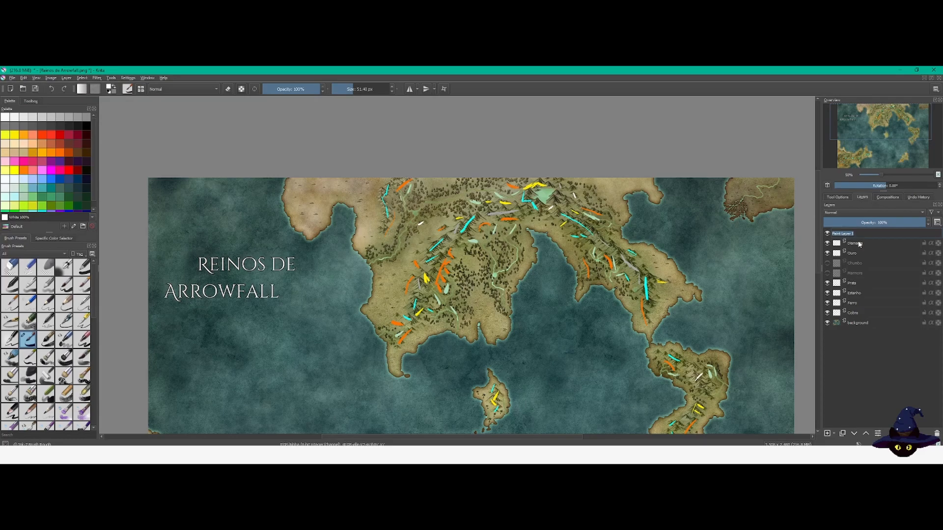
pyautogui.write('Obsidiana')
pyautogui.press('Return')
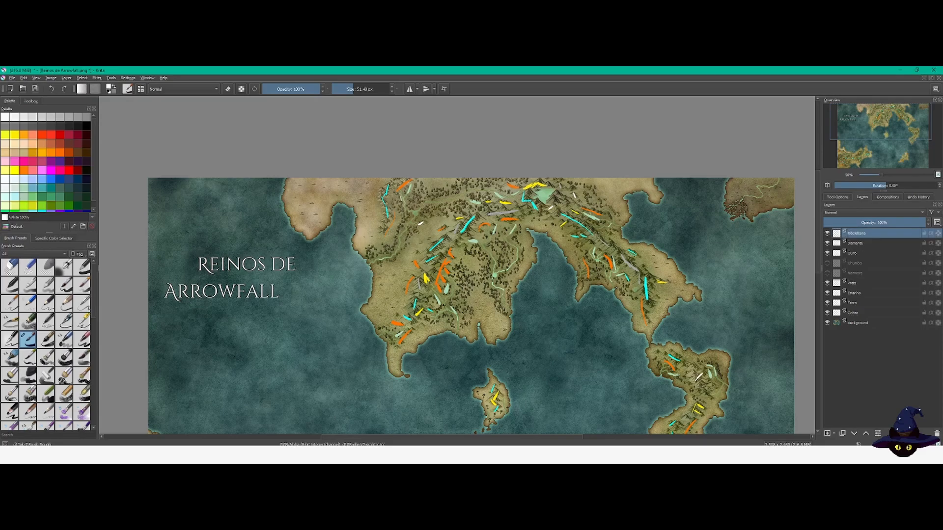
# Step: Paint obsidian deposits with a smaller black brush around the mountain lake of the northern continent
pyautogui.moveTo(528, 232); pyautogui.dragTo(541, 280)
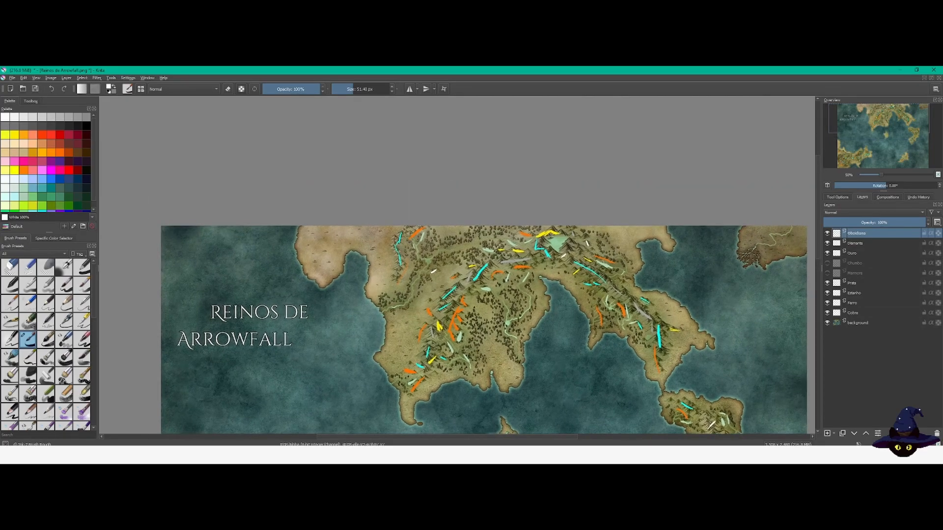
pyautogui.scroll(2, 528, 205)
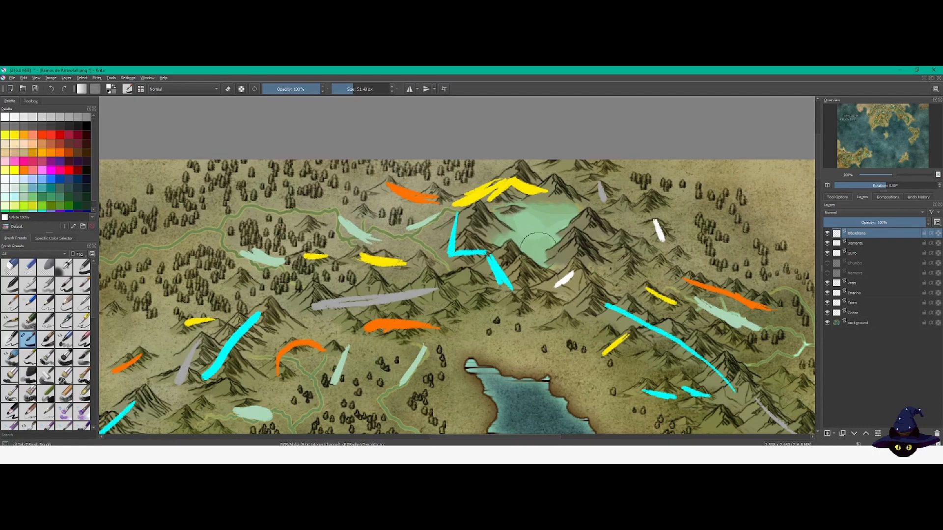
pyautogui.moveTo(534, 239); pyautogui.dragTo(543, 255)
pyautogui.click(87, 126)
pyautogui.click(346, 90)
pyautogui.moveTo(589, 224); pyautogui.dragTo(575, 254)
pyautogui.hotkey('ctrl', 'z')
pyautogui.moveTo(592, 226)
pyautogui.mouseDown()
pyautogui.moveTo(585, 250)
pyautogui.moveTo(593, 224)
pyautogui.moveTo(593, 236)
pyautogui.mouseUp()
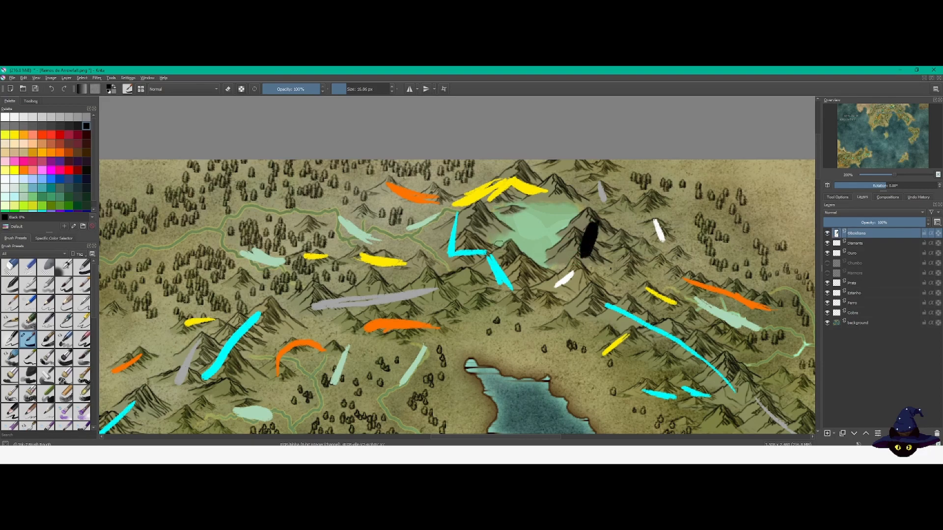
pyautogui.moveTo(534, 265)
pyautogui.mouseDown()
pyautogui.moveTo(522, 258)
pyautogui.moveTo(537, 262)
pyautogui.mouseUp()
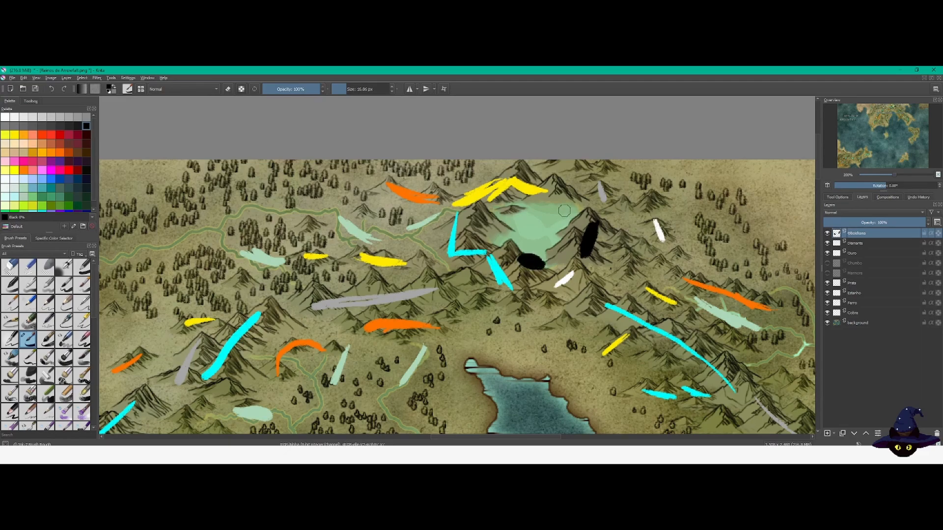
pyautogui.moveTo(493, 225)
pyautogui.mouseDown()
pyautogui.moveTo(494, 248)
pyautogui.moveTo(502, 230)
pyautogui.moveTo(504, 249)
pyautogui.moveTo(500, 239)
pyautogui.mouseUp()
# Step: Paint black obsidian deposits around the edges of the mountain lake in the southwestern continent
pyautogui.moveTo(844, 159); pyautogui.dragTo(856, 159)
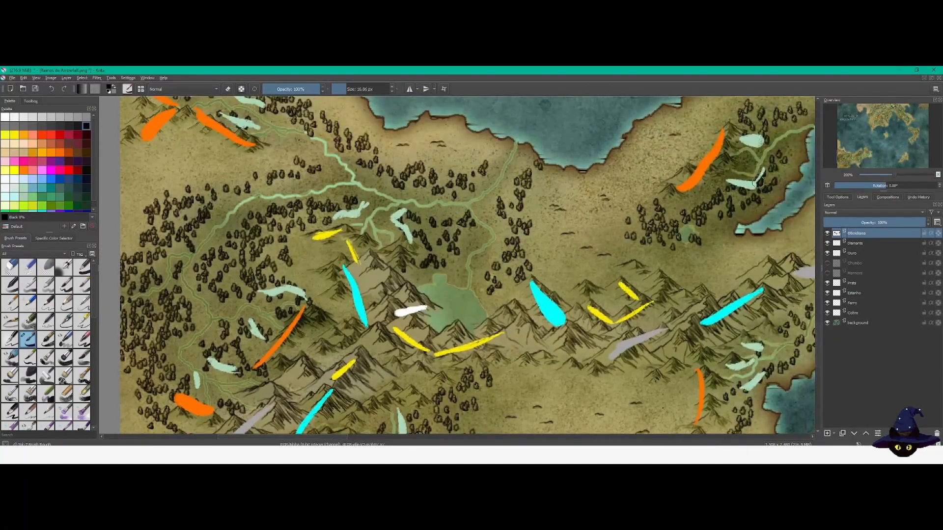
pyautogui.moveTo(479, 324); pyautogui.dragTo(472, 327)
pyautogui.moveTo(418, 293); pyautogui.dragTo(428, 300)
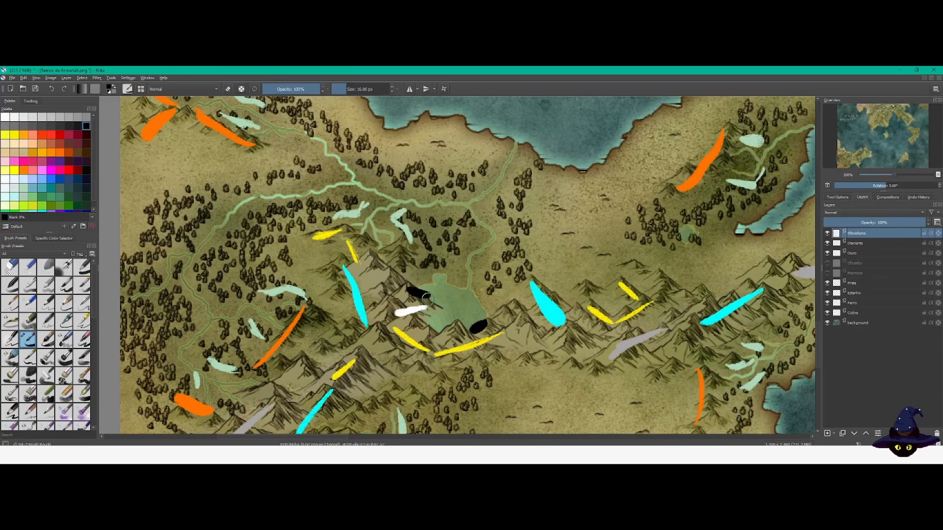
pyautogui.moveTo(428, 299); pyautogui.dragTo(429, 296)
pyautogui.moveTo(413, 292); pyautogui.dragTo(400, 284)
pyautogui.moveTo(481, 328)
pyautogui.mouseDown()
pyautogui.moveTo(492, 319)
pyautogui.moveTo(430, 335)
pyautogui.moveTo(449, 331)
pyautogui.mouseUp()
pyautogui.moveTo(712, 297); pyautogui.dragTo(420, 283)
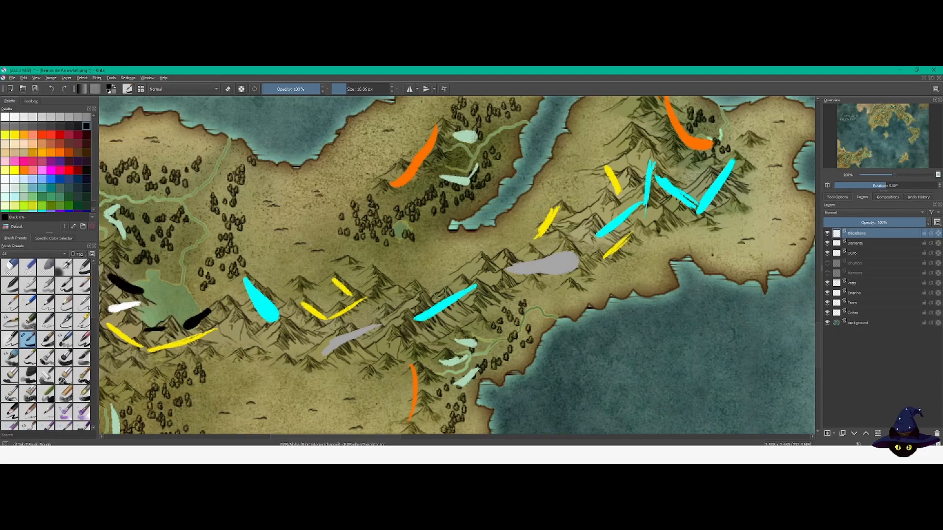
# Step: Check the hidden layer below Ouro on the southeastern island by toggling its visibility
pyautogui.moveTo(712, 258); pyautogui.dragTo(586, 267)
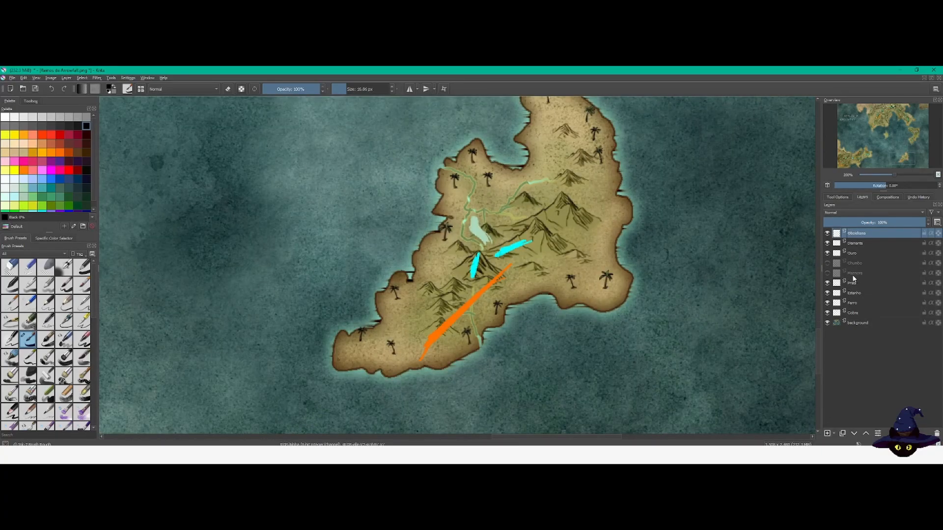
pyautogui.click(827, 267)
pyautogui.click(827, 267)
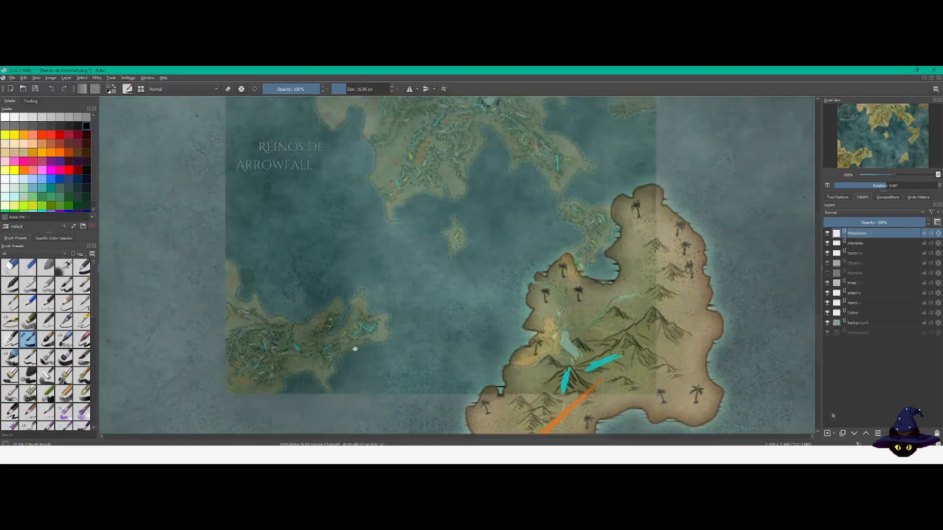
# Step: Draw white arrows on a new paint layer above Obsidiana, pointing beyond the map's southeastern, western, northern and northeastern edges
pyautogui.moveTo(581, 309)
pyautogui.mouseDown()
pyautogui.moveTo(622, 361)
pyautogui.moveTo(622, 348)
pyautogui.moveTo(627, 375)
pyautogui.mouseUp()
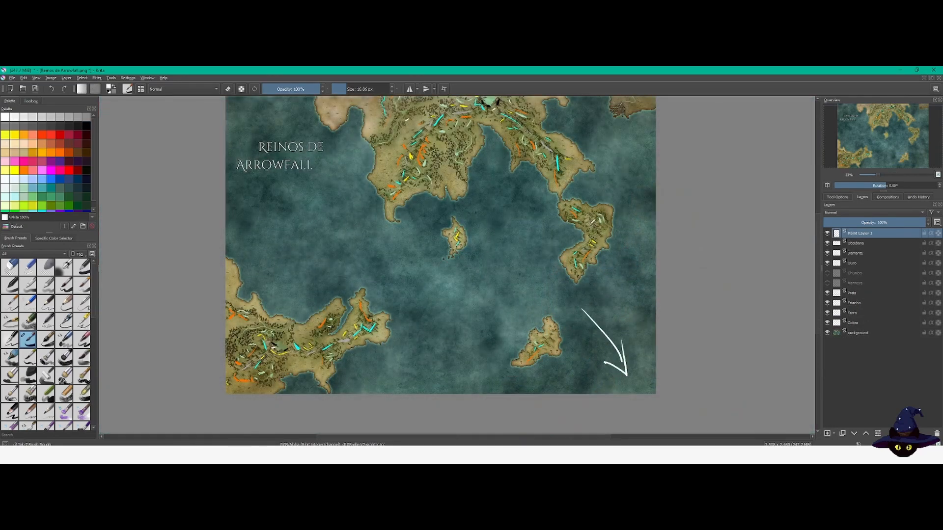
pyautogui.moveTo(285, 268); pyautogui.dragTo(249, 298)
pyautogui.moveTo(331, 222); pyautogui.dragTo(319, 295)
pyautogui.moveTo(423, 207); pyautogui.dragTo(416, 173)
pyautogui.moveTo(603, 197)
pyautogui.mouseDown()
pyautogui.moveTo(625, 169)
pyautogui.moveTo(624, 180)
pyautogui.mouseUp()
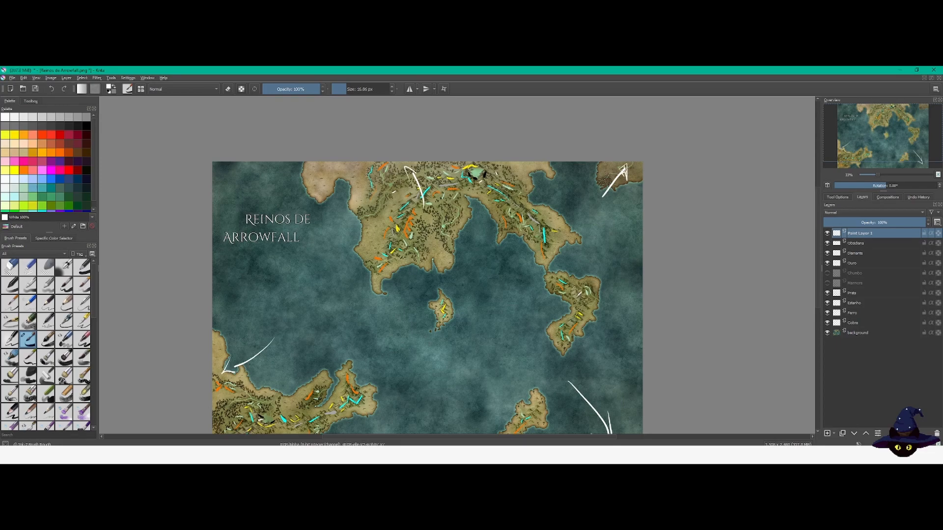
pyautogui.moveTo(440, 391); pyautogui.dragTo(432, 350)
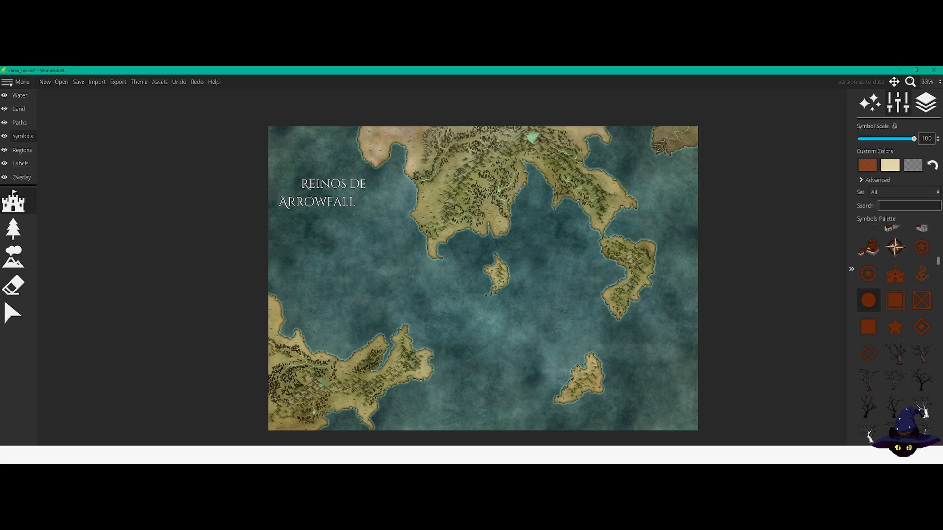
# Step: Switch to Wonderdraft and examine the northern continent's rivers, mountains, forests and coasts as sites for settlement symbols
pyautogui.scroll(5, 486, 174)
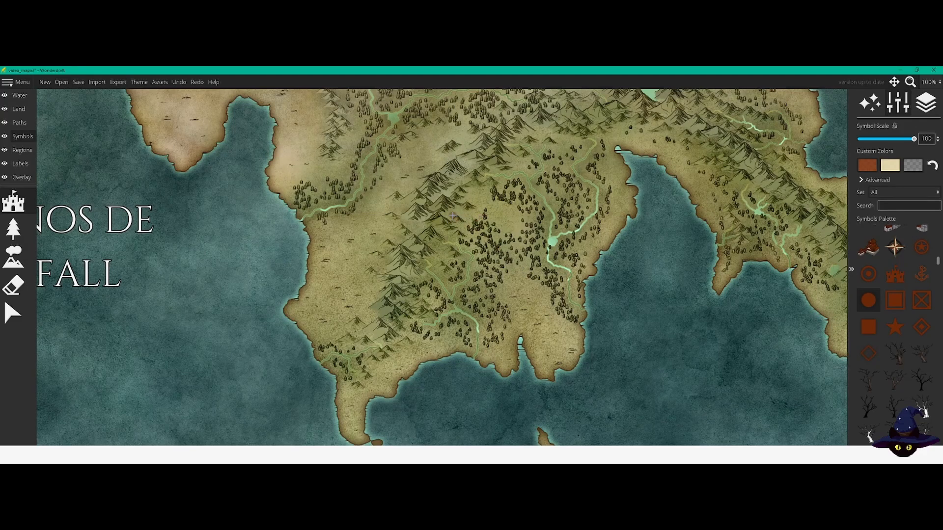
pyautogui.moveTo(453, 216); pyautogui.dragTo(407, 251)
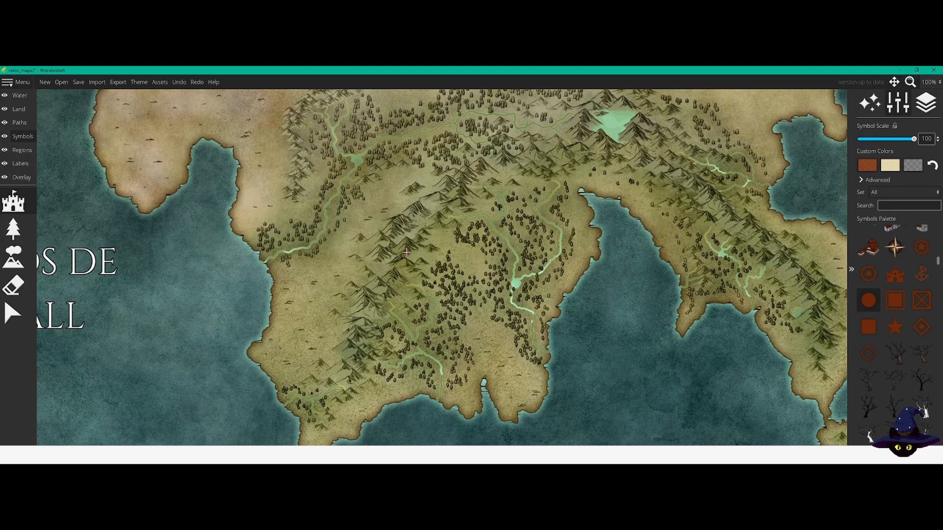
pyautogui.moveTo(383, 203); pyautogui.dragTo(404, 218)
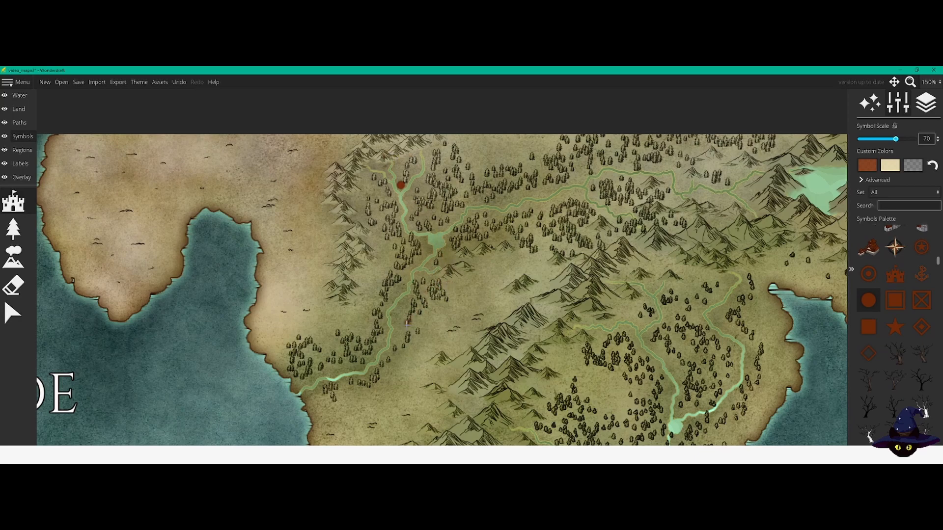
pyautogui.moveTo(418, 344); pyautogui.dragTo(492, 315)
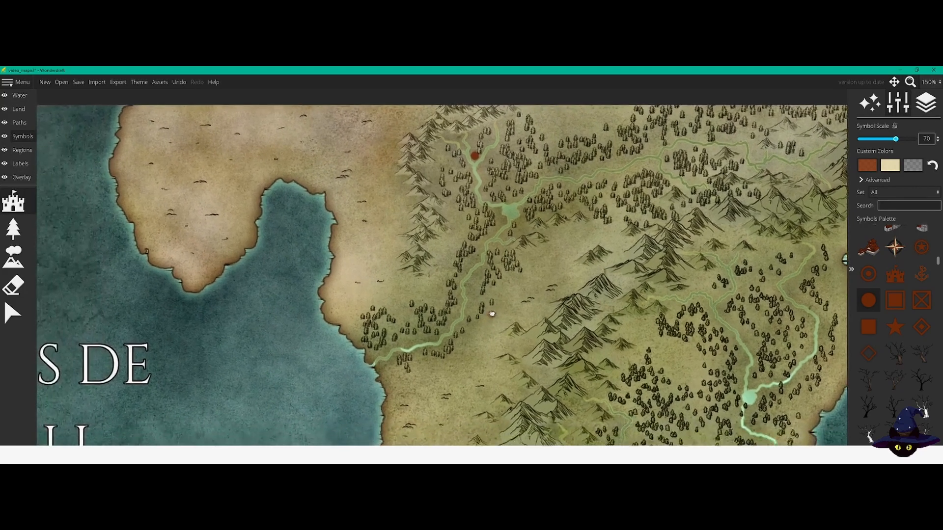
pyautogui.scroll(-2, 493, 315)
pyautogui.moveTo(562, 242)
pyautogui.mouseDown()
pyautogui.moveTo(585, 280)
pyautogui.moveTo(564, 270)
pyautogui.moveTo(573, 257)
pyautogui.mouseUp()
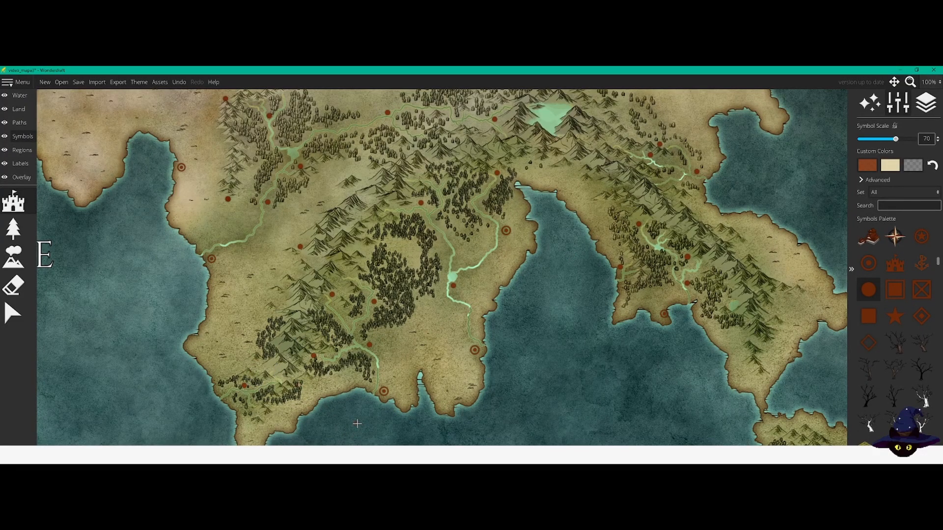
# Step: Examine the distribution of settlement symbols along the northern continent's rivers, southern coast and eastern peninsula
pyautogui.moveTo(354, 437); pyautogui.dragTo(357, 307)
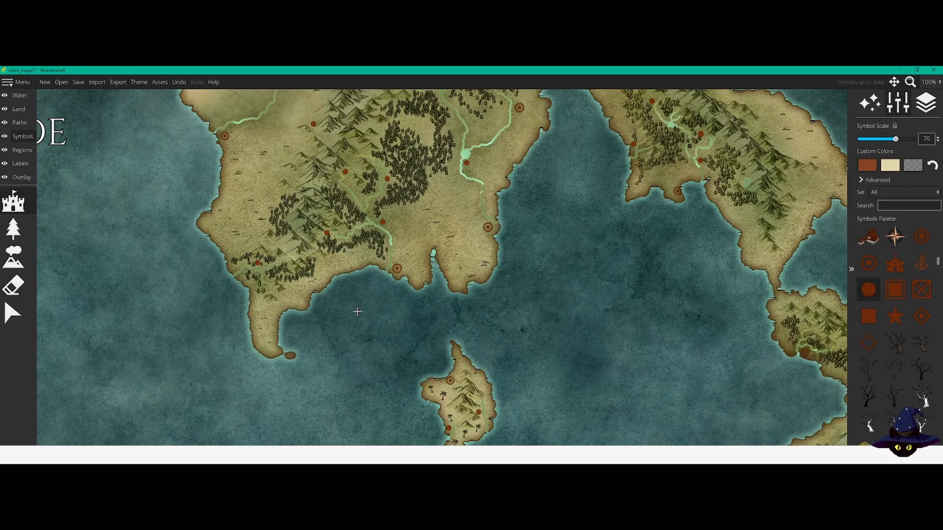
pyautogui.scroll(-3, 357, 311)
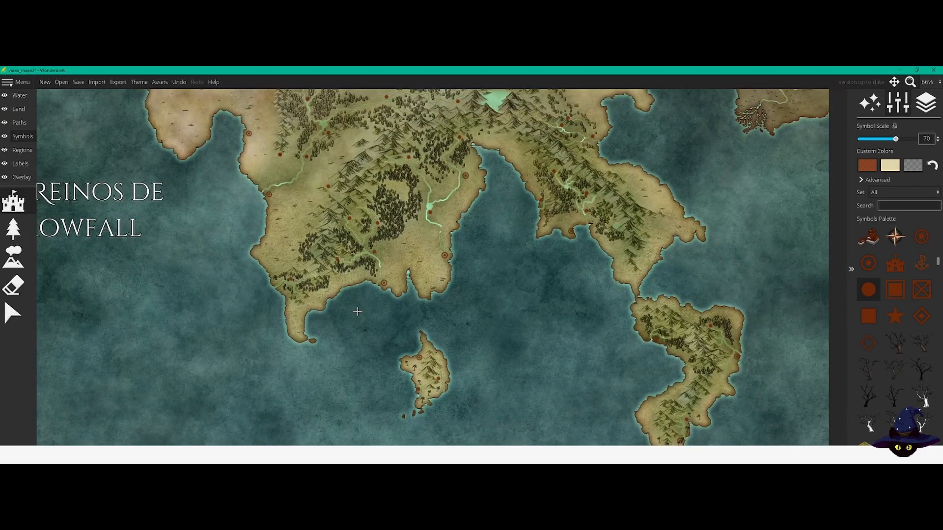
pyautogui.moveTo(210, 181); pyautogui.dragTo(246, 188)
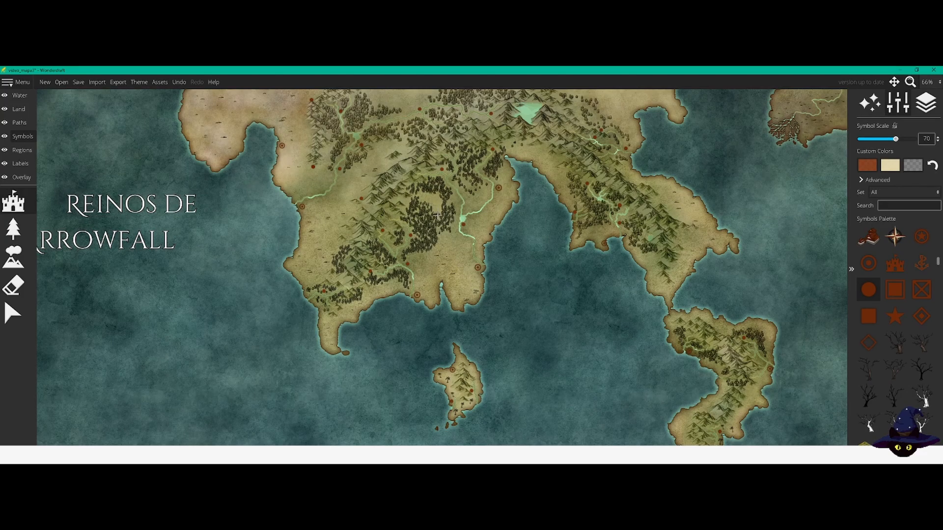
pyautogui.scroll(1, 257, 146)
pyautogui.scroll(3, 256, 146)
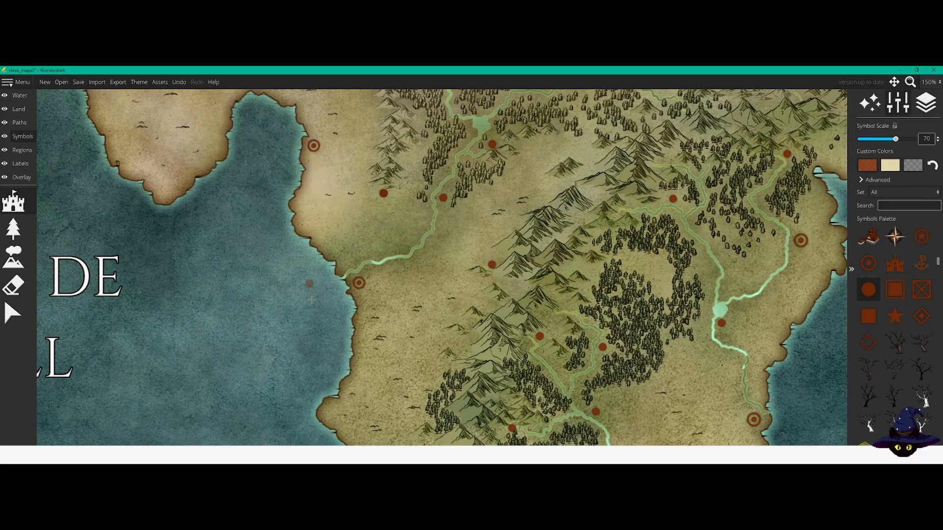
pyautogui.moveTo(316, 359); pyautogui.dragTo(233, 242)
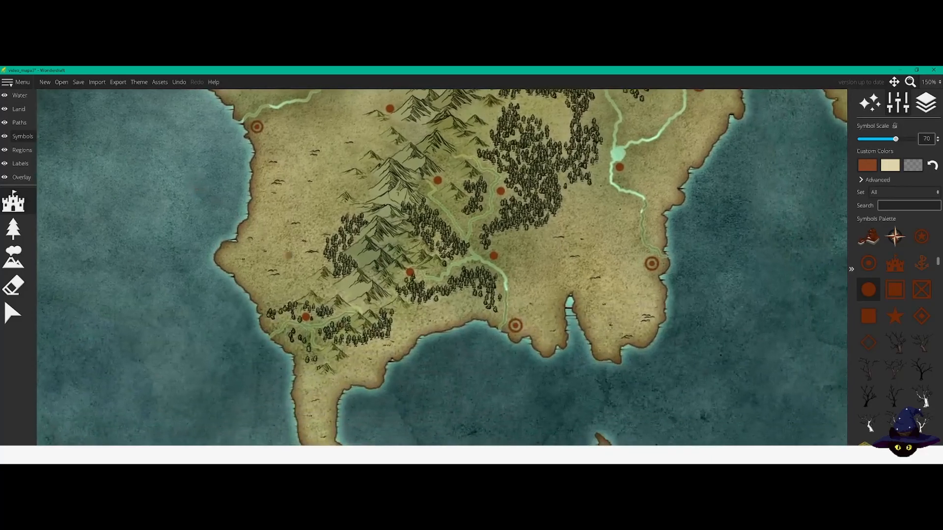
pyautogui.moveTo(491, 390); pyautogui.dragTo(347, 276)
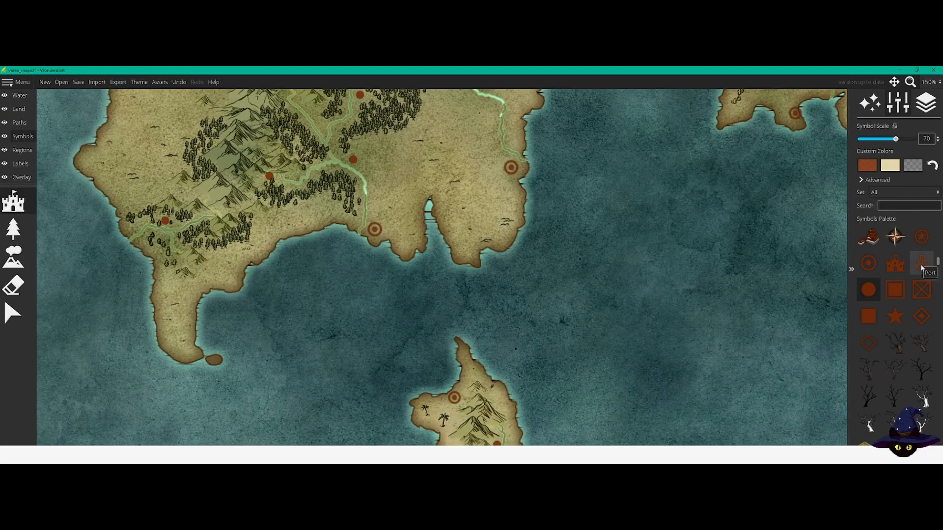
pyautogui.moveTo(617, 237); pyautogui.dragTo(494, 404)
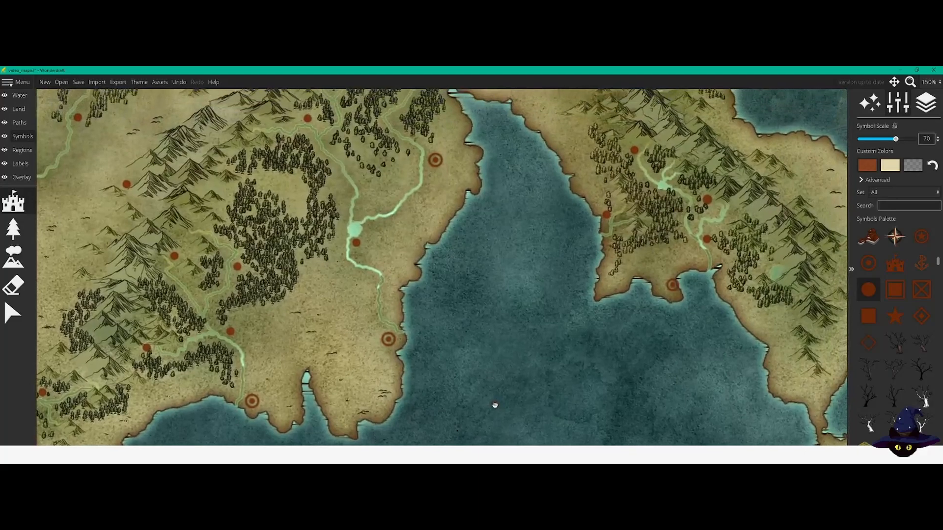
pyautogui.moveTo(541, 269); pyautogui.dragTo(386, 256)
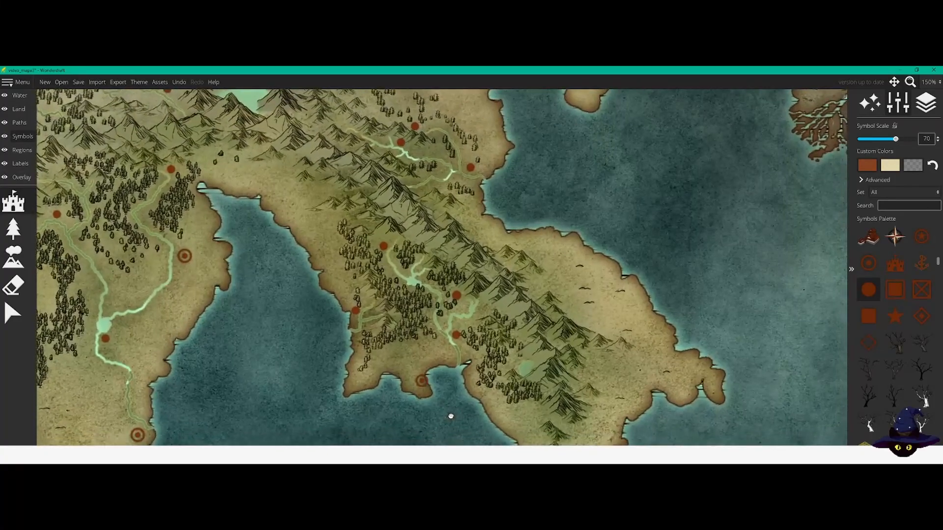
pyautogui.moveTo(275, 287); pyautogui.dragTo(253, 334)
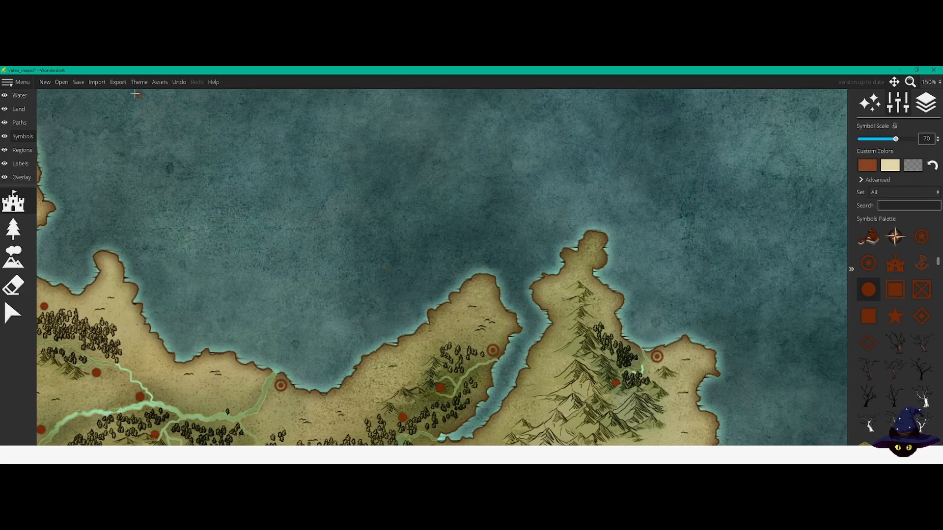
# Step: Bring up the Reinos de Arrowfall_noborders map and examine the settlements, rivers and mountains of the southwestern continent
pyautogui.click(24, 84)
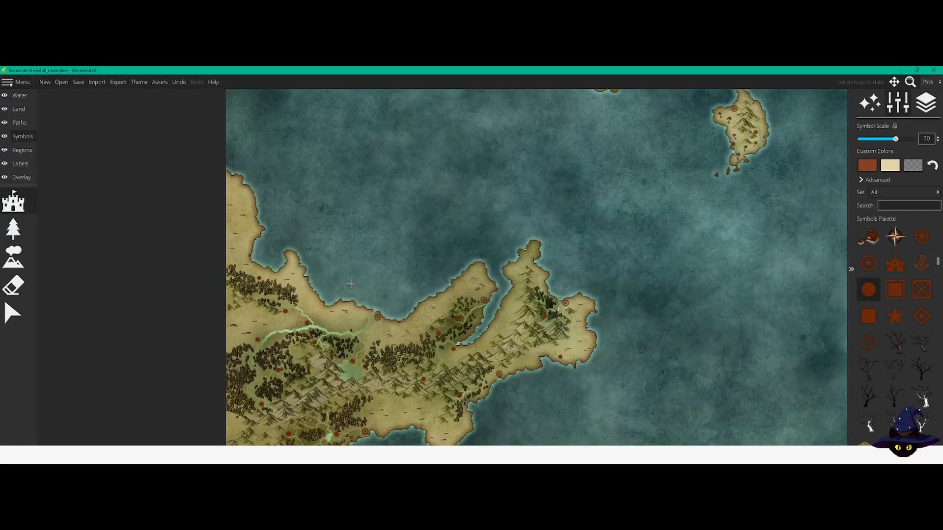
pyautogui.moveTo(401, 279); pyautogui.dragTo(268, 208)
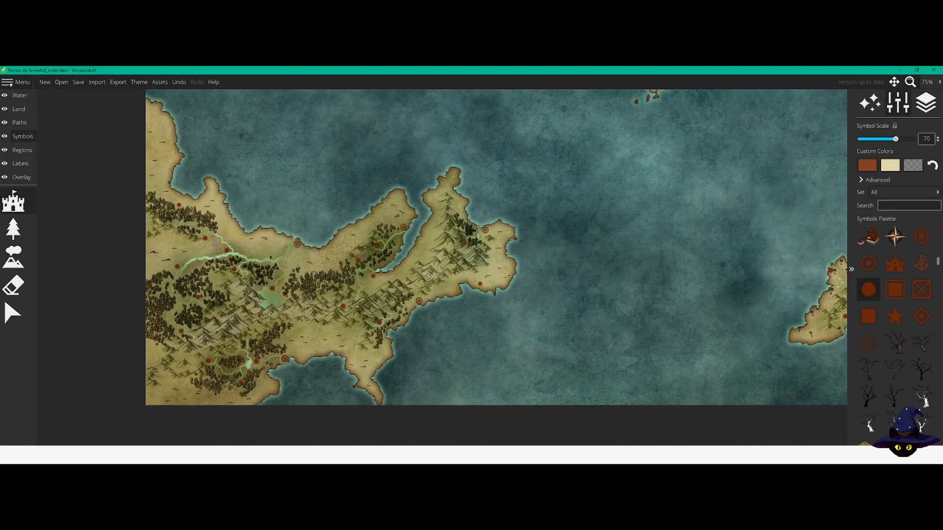
pyautogui.scroll(1, 215, 244)
pyautogui.moveTo(266, 293); pyautogui.dragTo(206, 279)
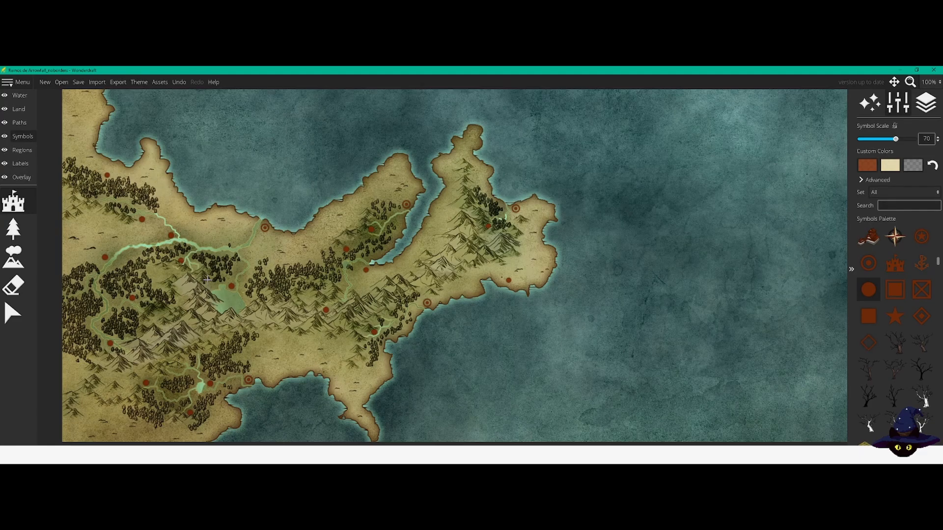
pyautogui.scroll(1, 194, 280)
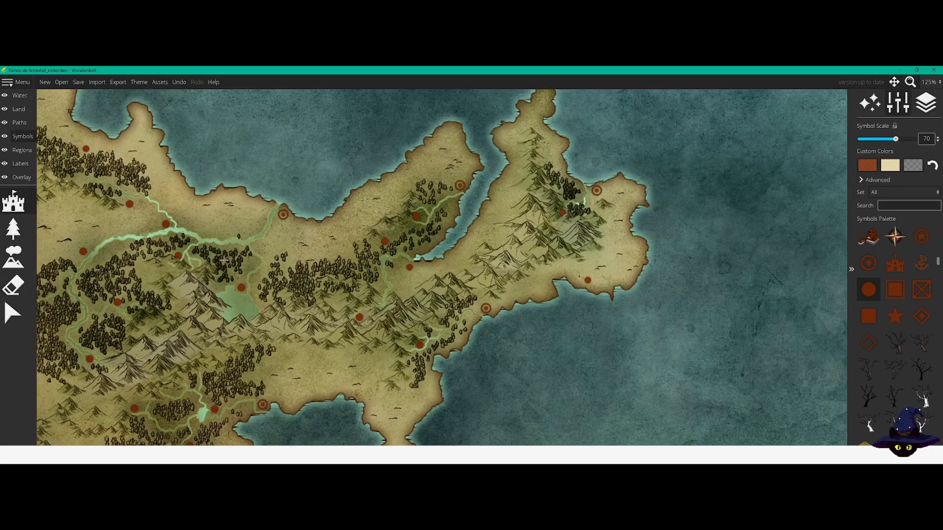
pyautogui.moveTo(218, 273); pyautogui.dragTo(313, 261)
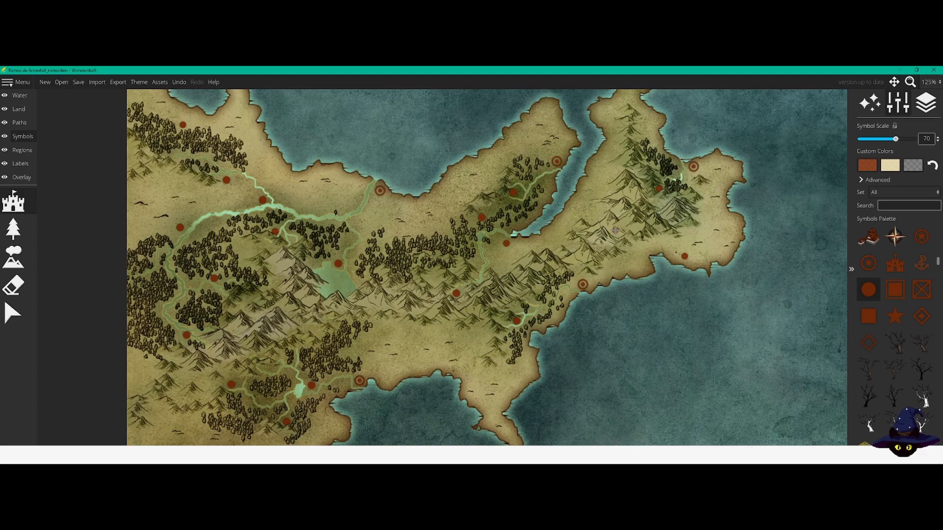
# Step: Draw a blue region with a dashed border over the southwestern continent's northern part, following the coast and the central mountain range
pyautogui.click(21, 155)
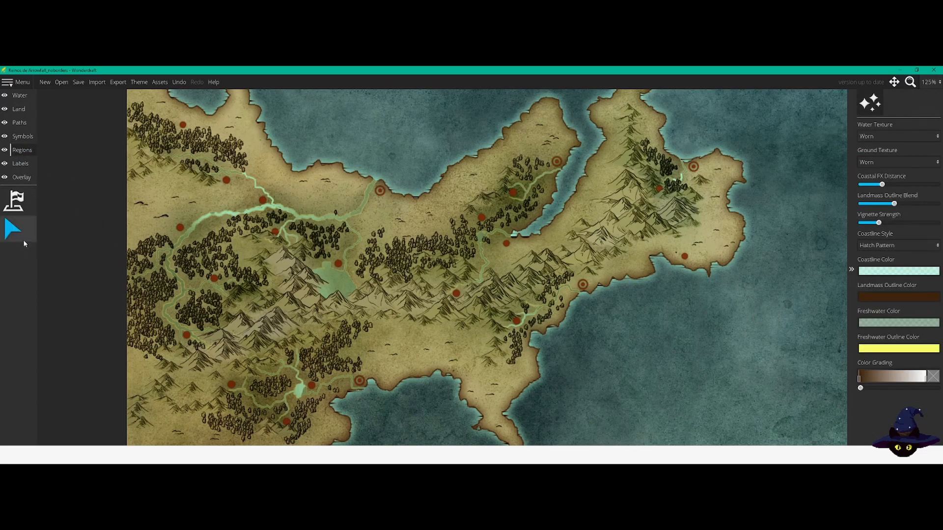
pyautogui.click(16, 205)
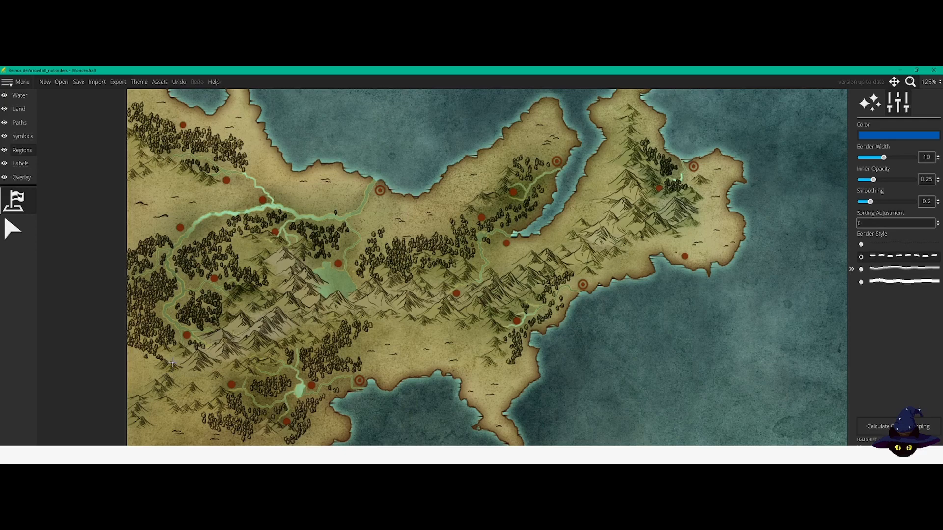
pyautogui.moveTo(241, 292); pyautogui.dragTo(239, 327)
pyautogui.moveTo(215, 296); pyautogui.dragTo(154, 327)
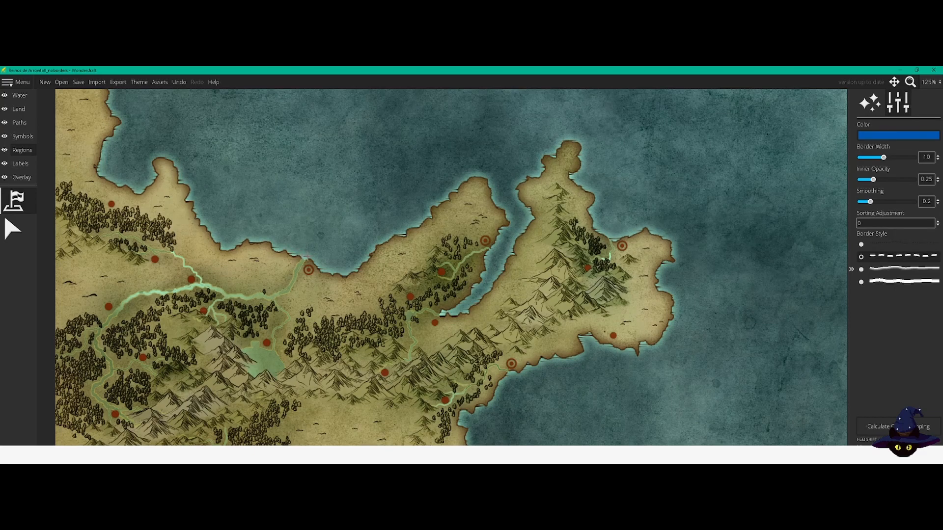
pyautogui.click(288, 254)
pyautogui.moveTo(264, 242)
pyautogui.mouseDown()
pyautogui.moveTo(228, 239)
pyautogui.moveTo(223, 251)
pyautogui.moveTo(203, 235)
pyautogui.moveTo(166, 157)
pyautogui.moveTo(141, 170)
pyautogui.moveTo(142, 194)
pyautogui.moveTo(108, 189)
pyautogui.moveTo(96, 163)
pyautogui.moveTo(77, 153)
pyautogui.moveTo(84, 158)
pyautogui.moveTo(67, 155)
pyautogui.moveTo(100, 178)
pyautogui.moveTo(60, 171)
pyautogui.moveTo(59, 155)
pyautogui.moveTo(50, 167)
pyautogui.moveTo(51, 194)
pyautogui.moveTo(81, 205)
pyautogui.moveTo(73, 165)
pyautogui.moveTo(98, 156)
pyautogui.moveTo(97, 176)
pyautogui.moveTo(69, 211)
pyautogui.moveTo(79, 181)
pyautogui.moveTo(64, 195)
pyautogui.moveTo(87, 237)
pyautogui.moveTo(111, 243)
pyautogui.moveTo(70, 226)
pyautogui.moveTo(90, 243)
pyautogui.moveTo(69, 253)
pyautogui.moveTo(79, 316)
pyautogui.moveTo(81, 301)
pyautogui.moveTo(68, 346)
pyautogui.moveTo(94, 420)
pyautogui.moveTo(133, 433)
pyautogui.moveTo(237, 375)
pyautogui.moveTo(304, 384)
pyautogui.moveTo(310, 376)
pyautogui.moveTo(211, 324)
pyautogui.moveTo(193, 338)
pyautogui.moveTo(227, 344)
pyautogui.moveTo(232, 376)
pyautogui.moveTo(272, 362)
pyautogui.moveTo(237, 359)
pyautogui.mouseUp()
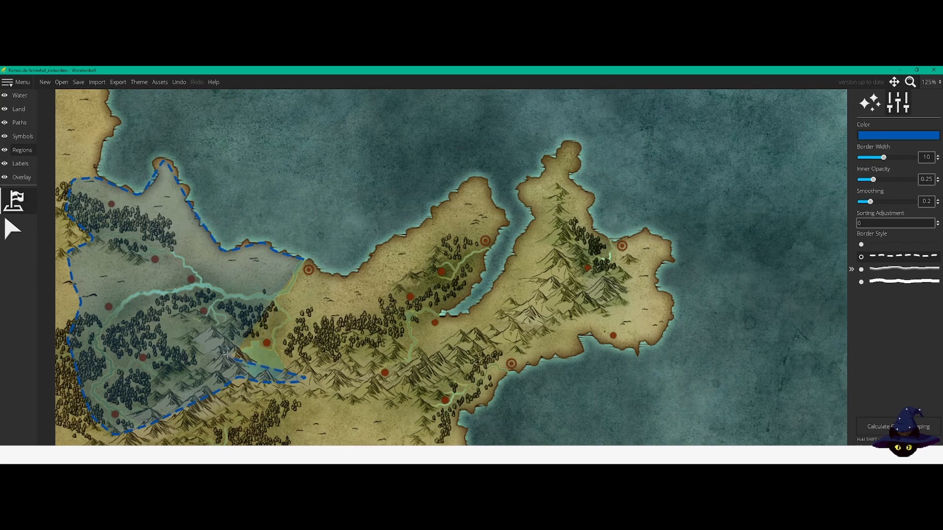
pyautogui.moveTo(241, 296); pyautogui.dragTo(151, 363)
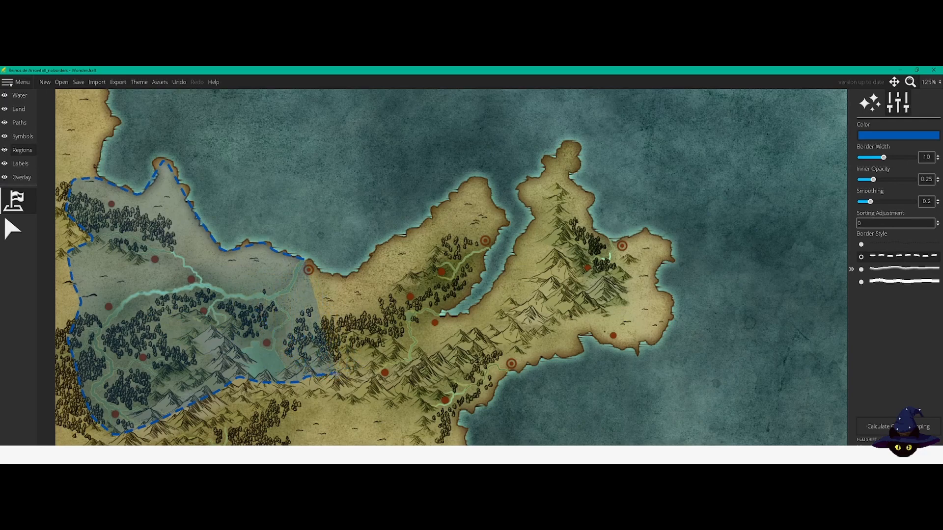
pyautogui.click(401, 380)
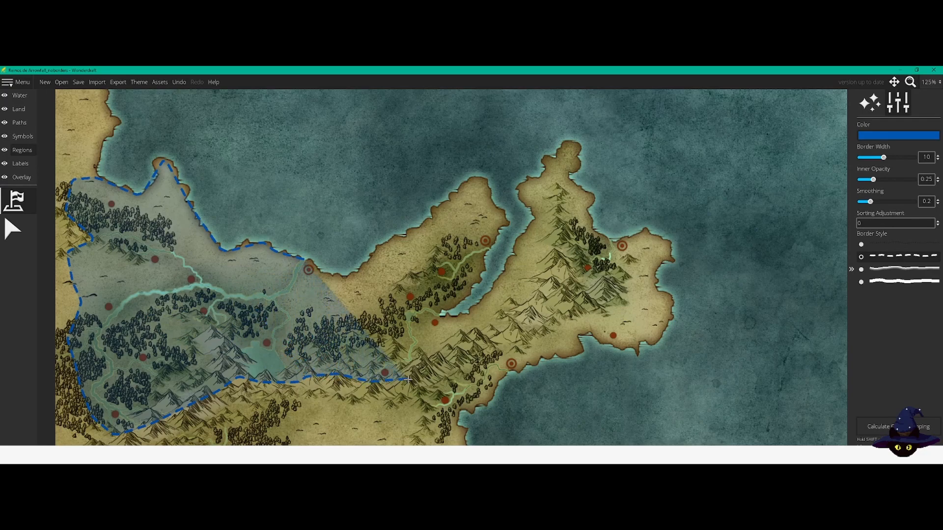
pyautogui.click(445, 364)
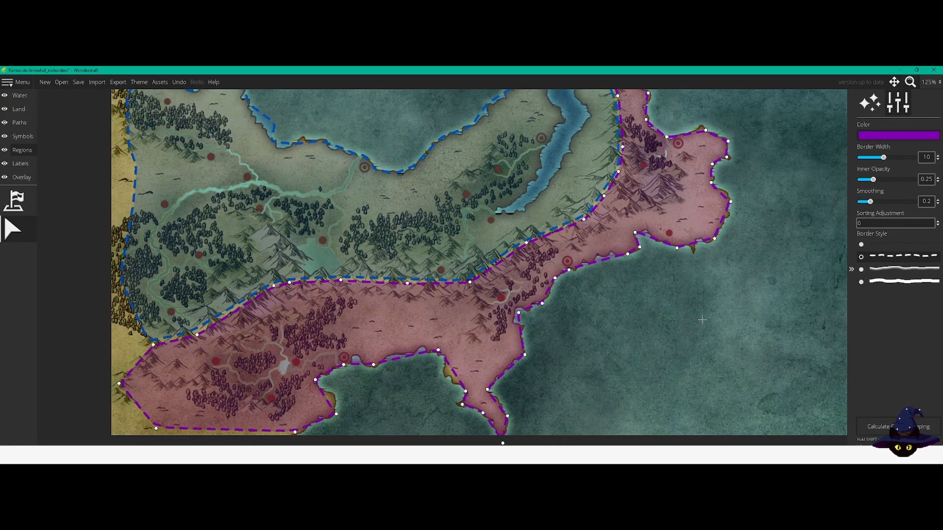
# Step: Deselect the purple region and examine how the blue and purple regions divide the southwestern continent along the mountains
pyautogui.moveTo(694, 328); pyautogui.dragTo(723, 375)
pyautogui.click(20, 96)
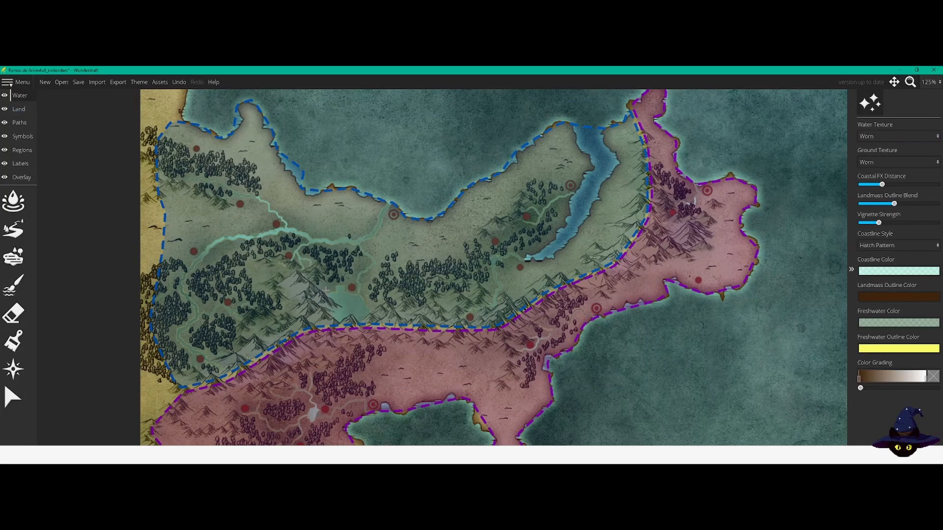
pyautogui.scroll(-1, 326, 290)
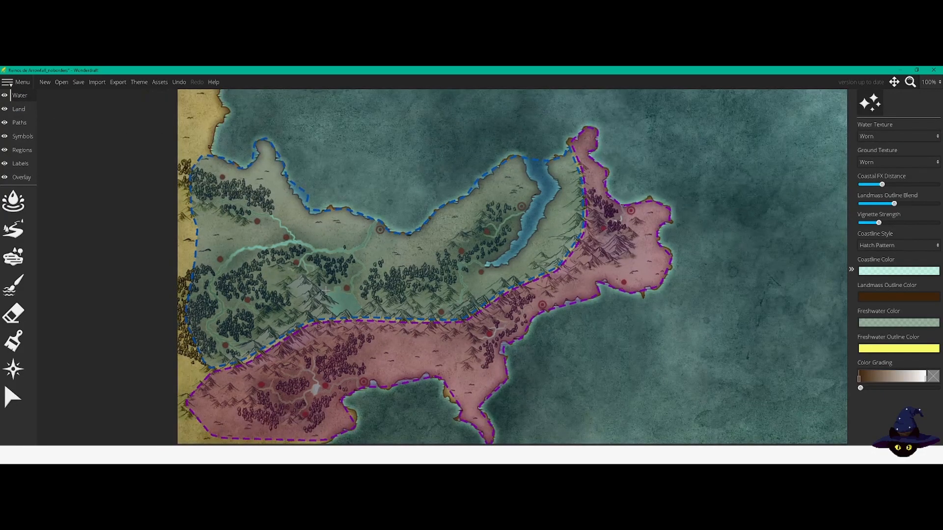
pyautogui.moveTo(333, 286); pyautogui.dragTo(319, 276)
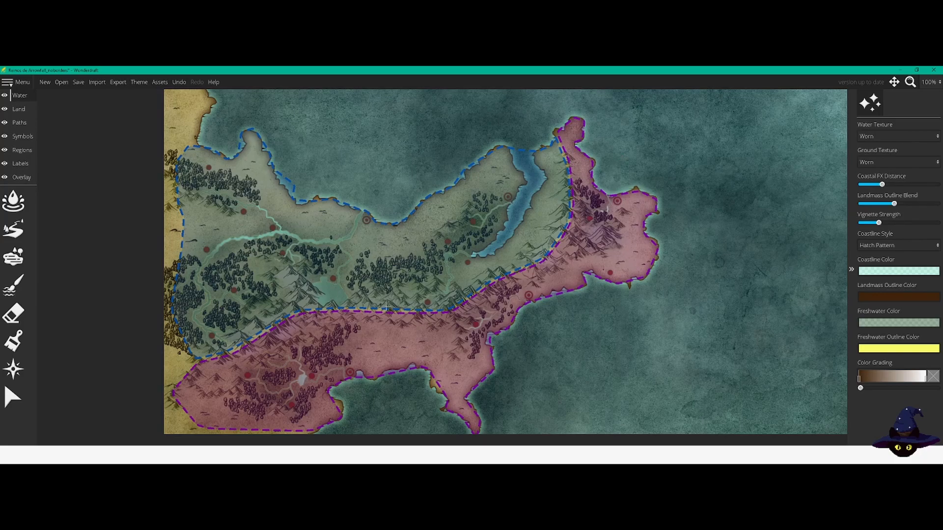
pyautogui.moveTo(387, 304); pyautogui.dragTo(396, 279)
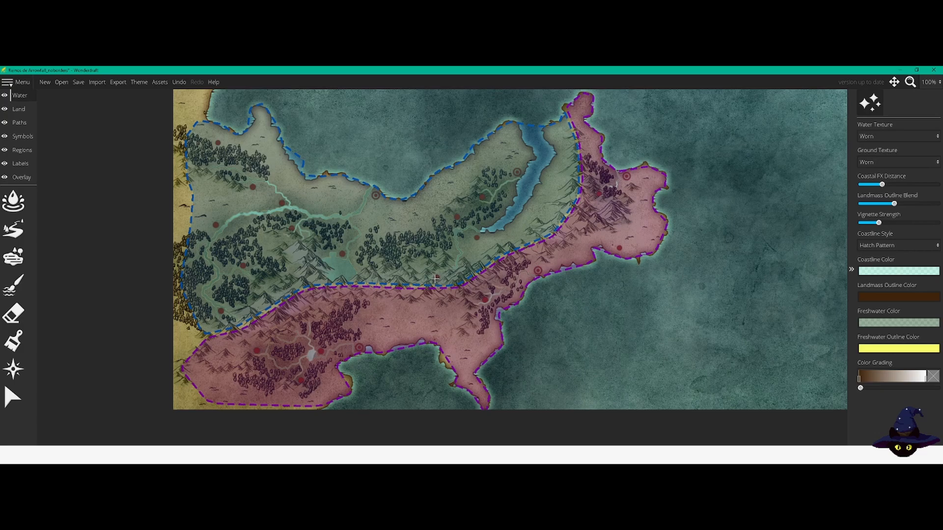
# Step: Inspect the border between the blue and purple regions along the southwestern continent's central mountains, with region selection active
pyautogui.scroll(3, 446, 280)
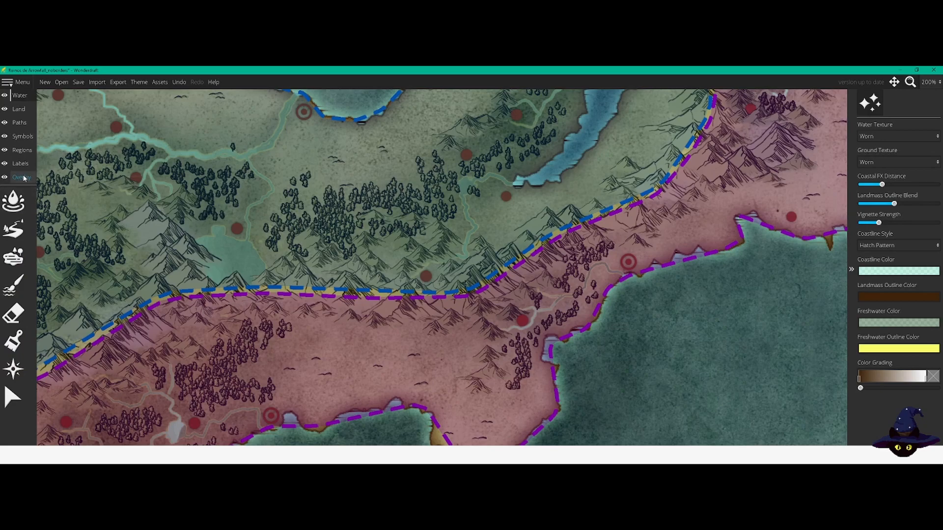
pyautogui.click(21, 149)
pyautogui.click(13, 239)
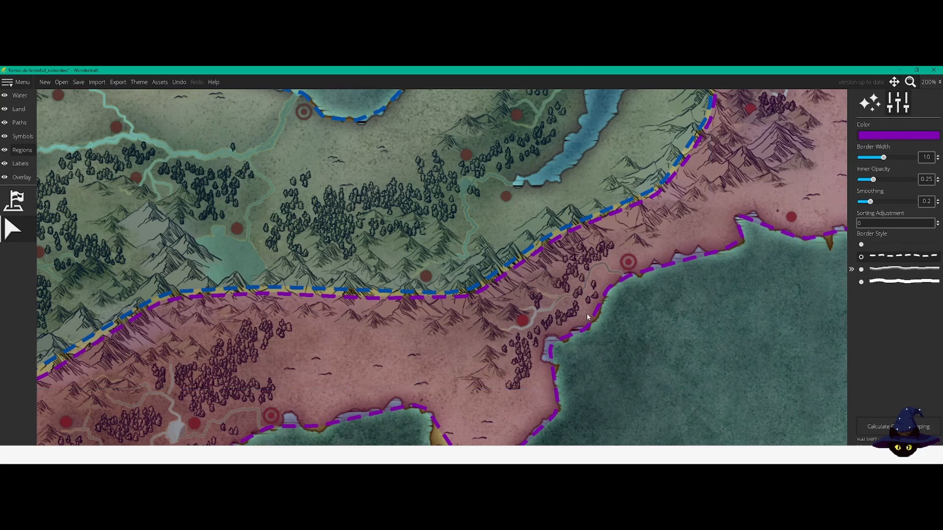
pyautogui.scroll(-4, 587, 316)
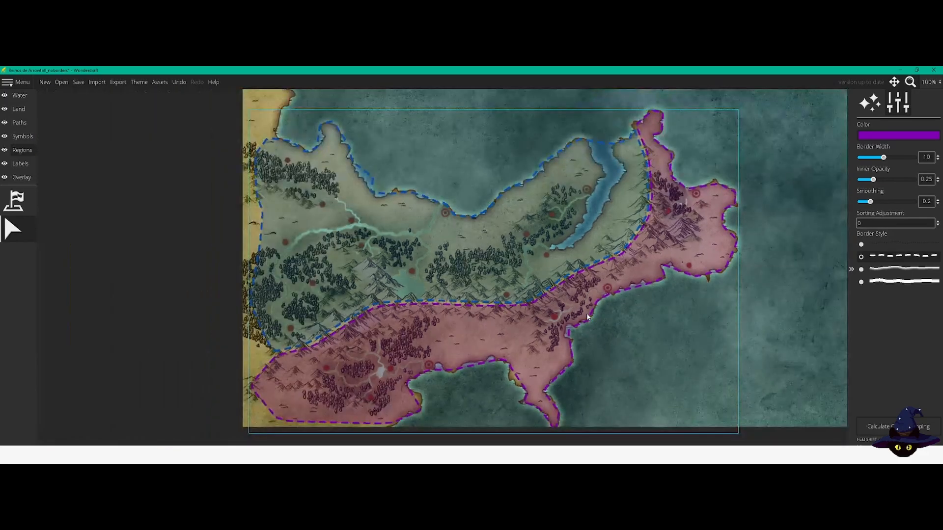
# Step: Draw an orange region with a dashed border along the northern continent's northwestern coast, border width 10 and inner opacity 0.25
pyautogui.moveTo(768, 162); pyautogui.dragTo(427, 195)
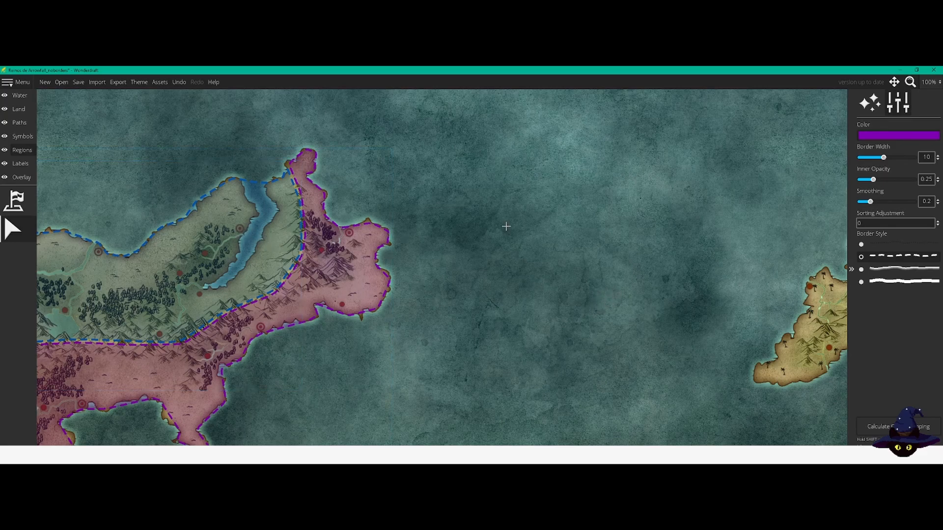
pyautogui.moveTo(539, 211); pyautogui.dragTo(510, 402)
pyautogui.moveTo(462, 202); pyautogui.dragTo(415, 413)
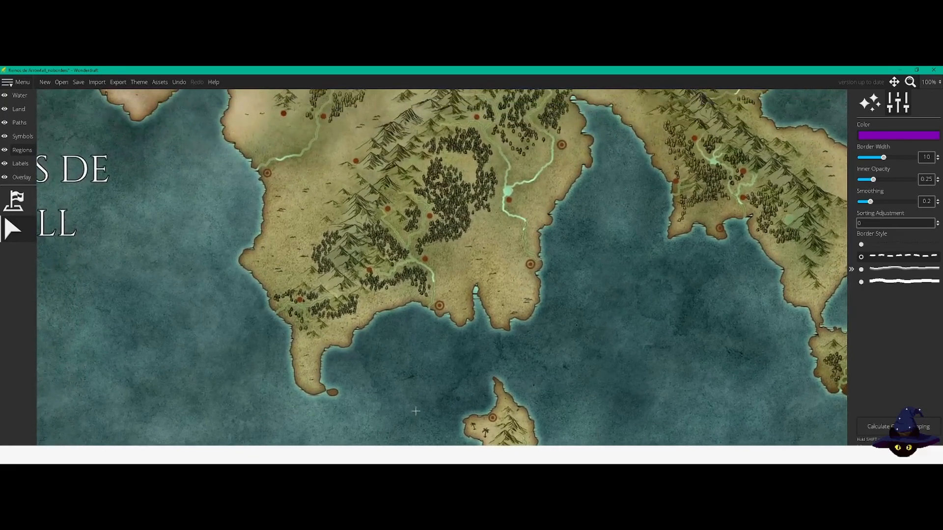
pyautogui.moveTo(392, 354); pyautogui.dragTo(486, 461)
pyautogui.moveTo(400, 297); pyautogui.dragTo(384, 358)
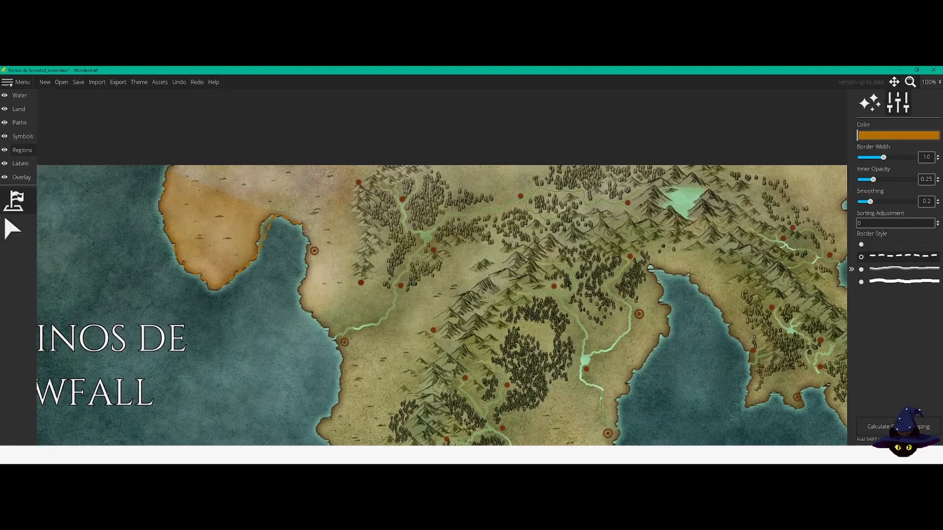
pyautogui.moveTo(305, 237); pyautogui.dragTo(303, 308)
pyautogui.moveTo(331, 336); pyautogui.dragTo(332, 340)
pyautogui.moveTo(357, 330)
pyautogui.mouseDown()
pyautogui.moveTo(384, 320)
pyautogui.moveTo(397, 265)
pyautogui.moveTo(431, 233)
pyautogui.moveTo(544, 191)
pyautogui.moveTo(615, 205)
pyautogui.moveTo(489, 216)
pyautogui.moveTo(401, 244)
pyautogui.moveTo(387, 308)
pyautogui.moveTo(342, 329)
pyautogui.moveTo(321, 408)
pyautogui.mouseUp()
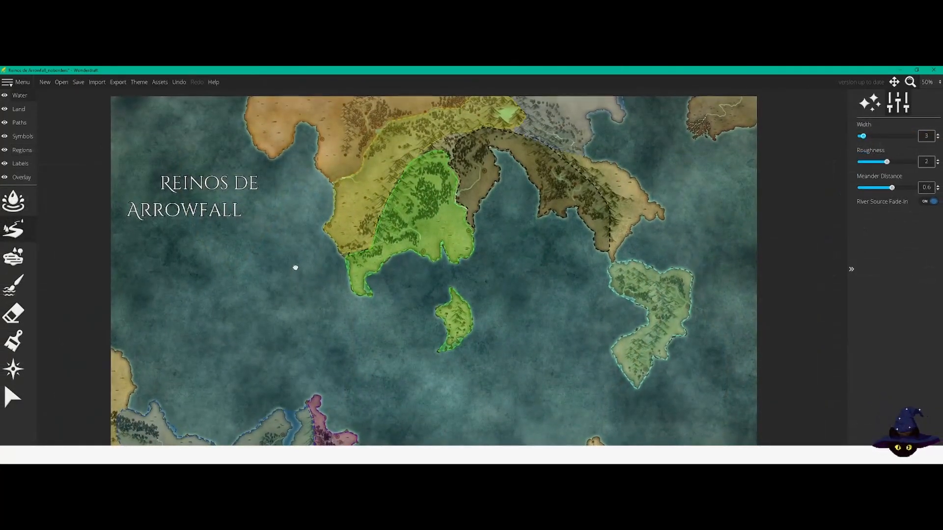
# Step: Examine how the coloured kingdom regions divide the continents and islands across the whole map
pyautogui.moveTo(299, 266); pyautogui.dragTo(302, 266)
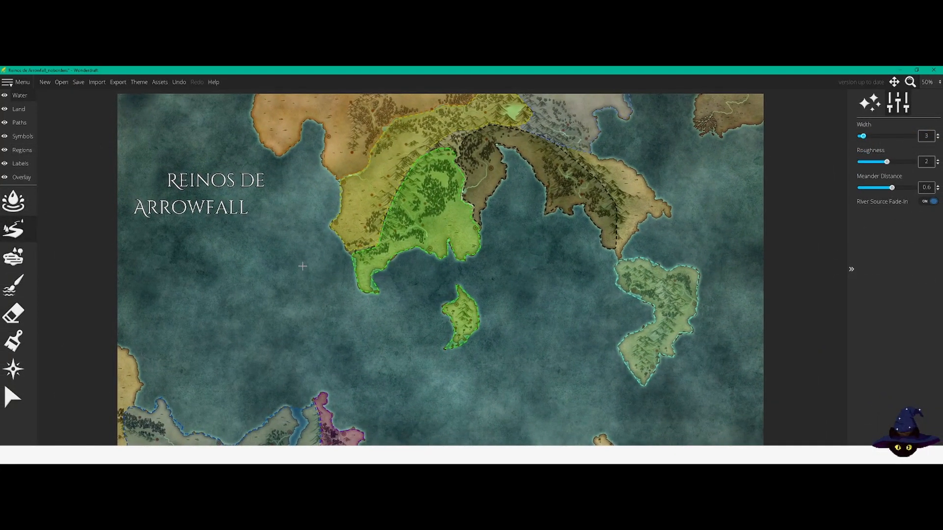
pyautogui.scroll(-2, 303, 266)
pyautogui.scroll(2, 303, 266)
pyautogui.moveTo(255, 343); pyautogui.dragTo(282, 261)
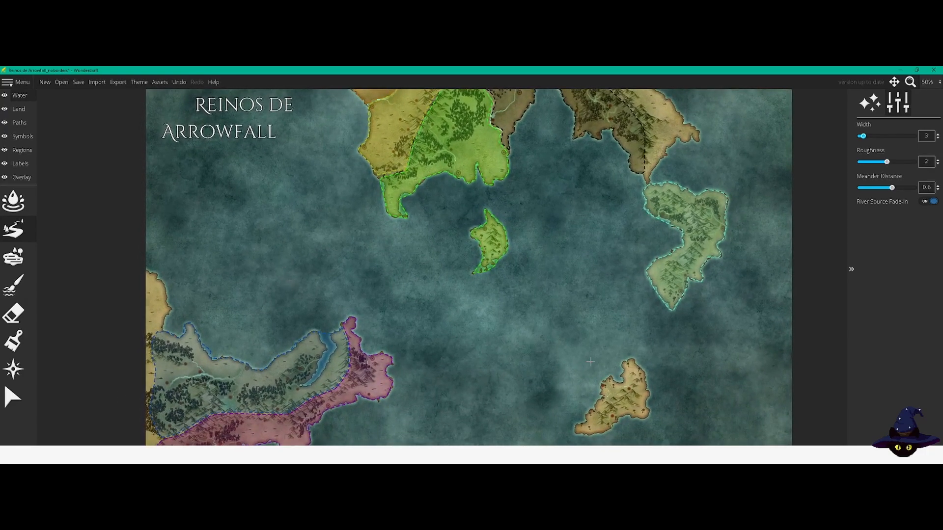
pyautogui.moveTo(580, 281); pyautogui.dragTo(512, 354)
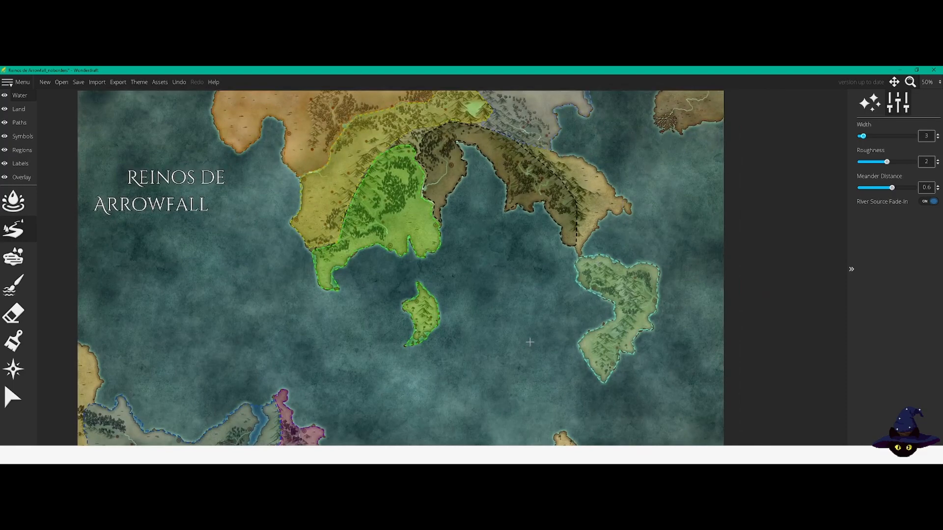
pyautogui.moveTo(485, 410); pyautogui.dragTo(516, 439)
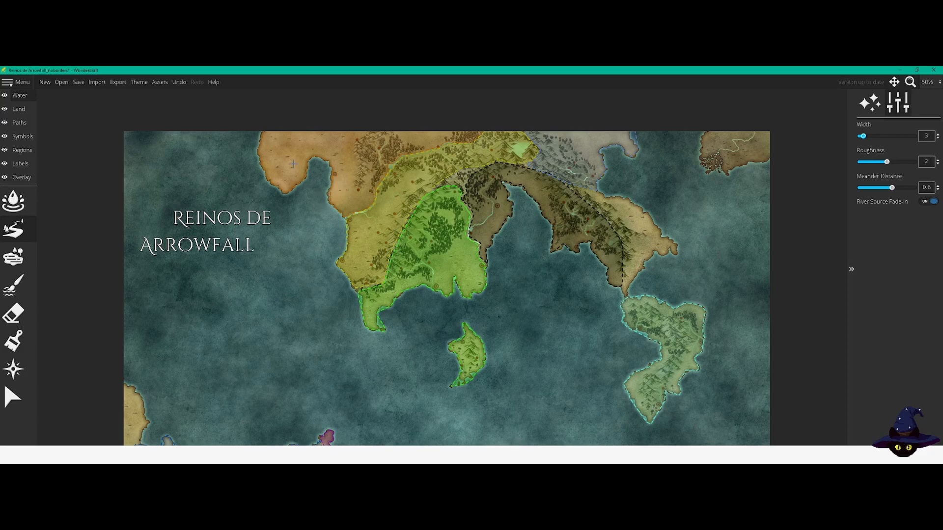
pyautogui.moveTo(234, 153); pyautogui.dragTo(251, 217)
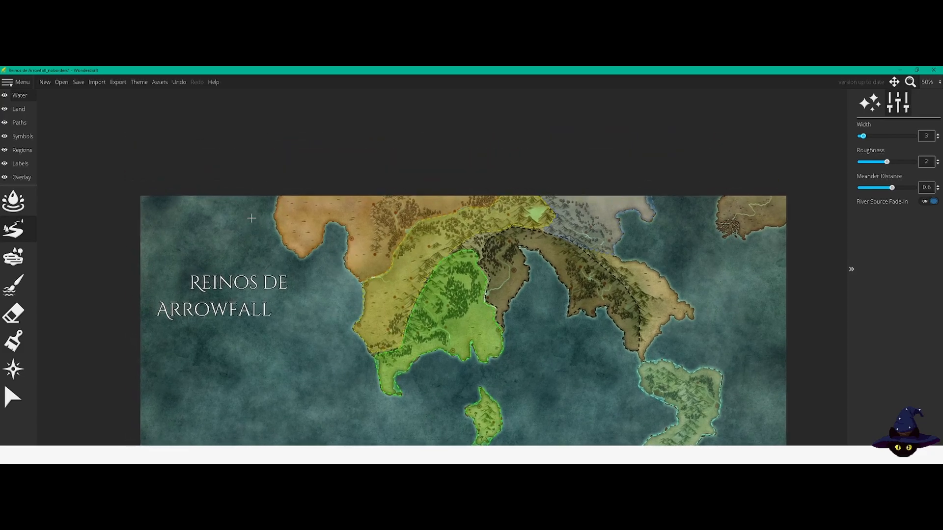
# Step: Examine the river border between the orange and yellow kingdoms and the green kingdom's mountain, coast and island borders
pyautogui.scroll(4, 251, 217)
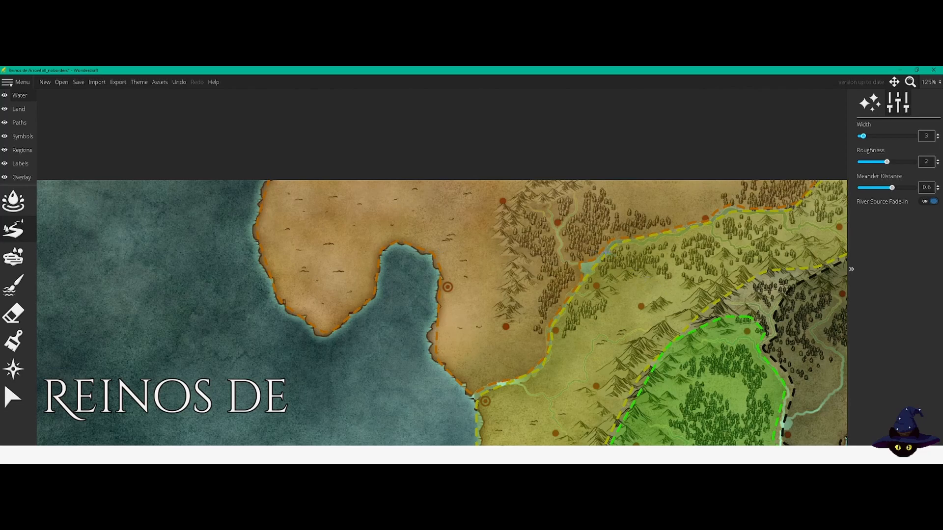
pyautogui.moveTo(663, 276); pyautogui.dragTo(517, 308)
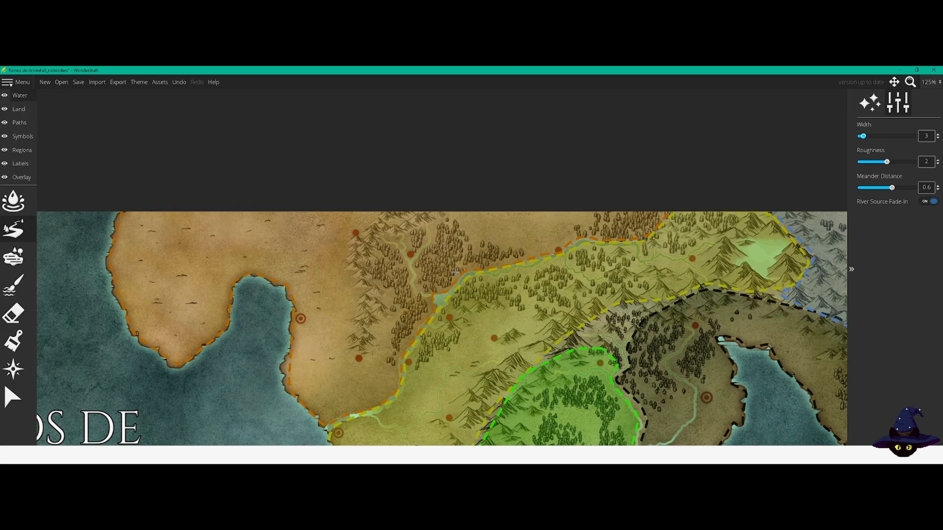
pyautogui.scroll(-6, 456, 271)
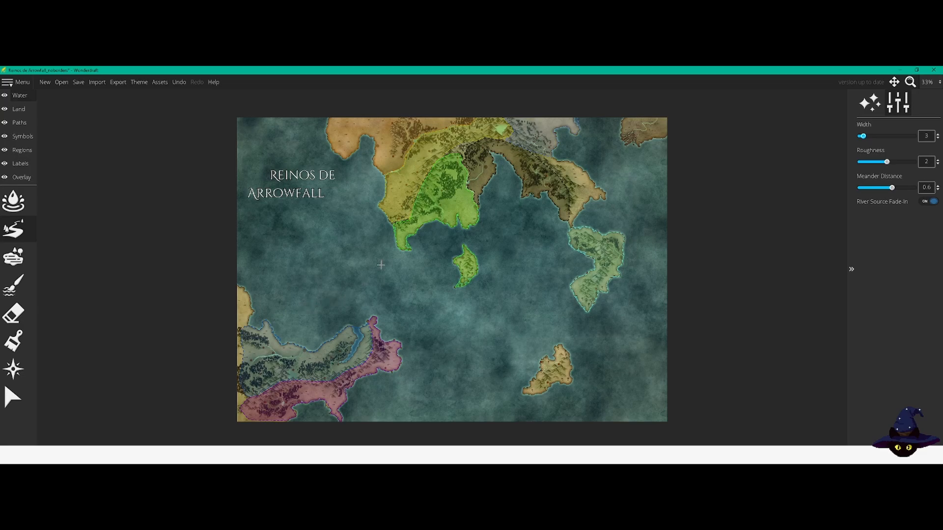
pyautogui.scroll(5, 429, 203)
pyautogui.scroll(1, 430, 203)
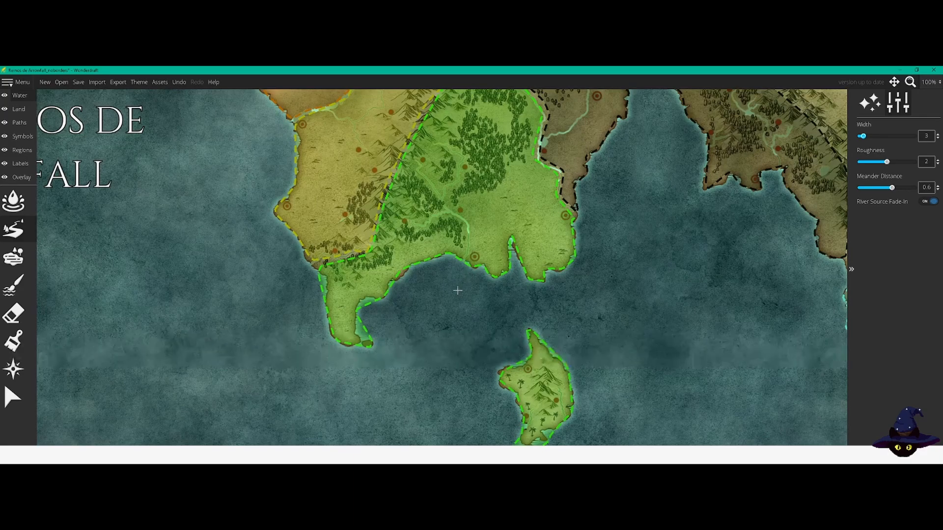
pyautogui.moveTo(456, 288); pyautogui.dragTo(393, 254)
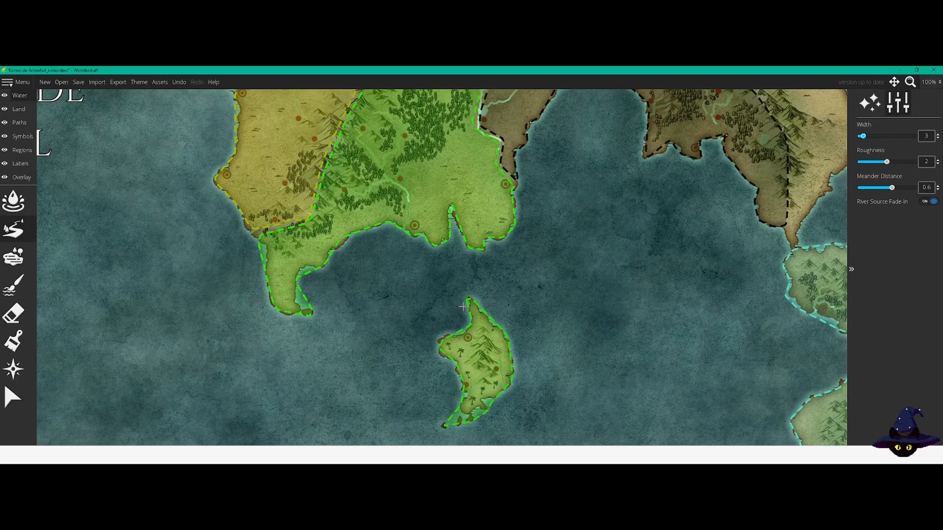
pyautogui.moveTo(417, 269); pyautogui.dragTo(400, 379)
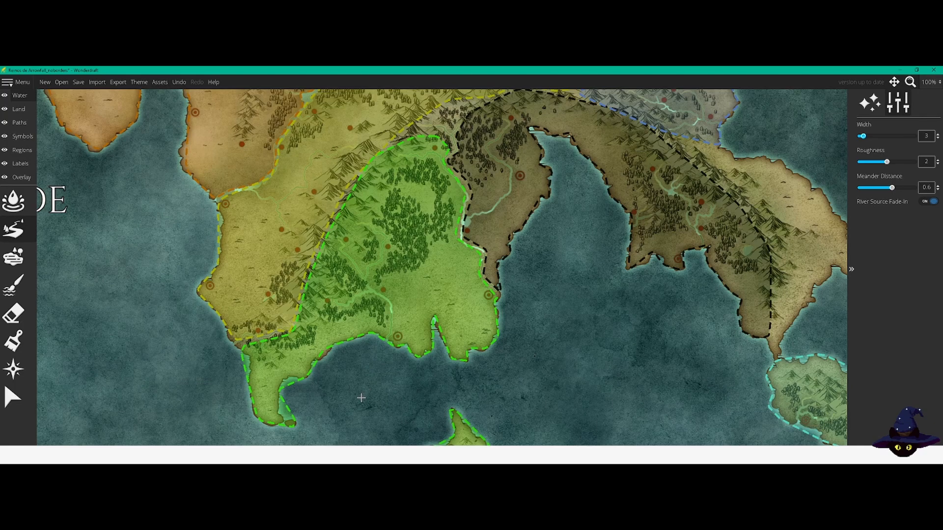
pyautogui.moveTo(373, 394); pyautogui.dragTo(413, 347)
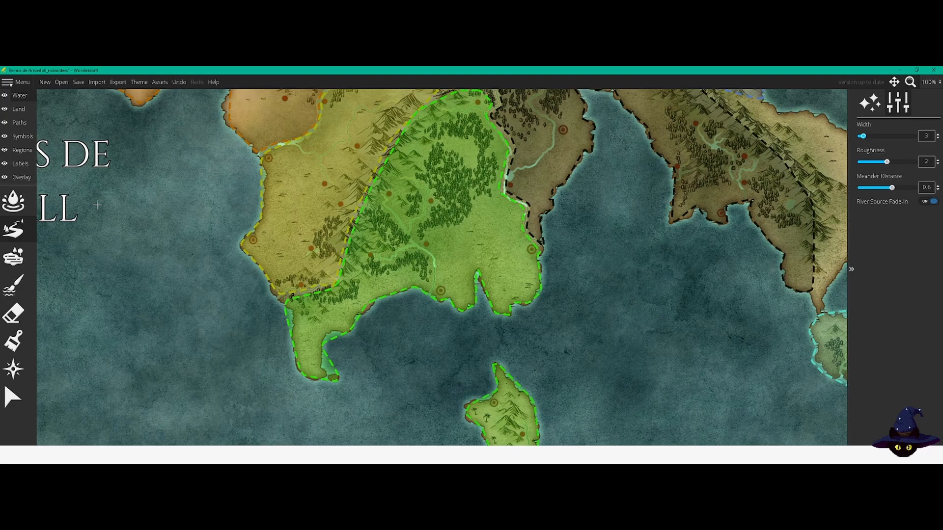
# Step: Add a text label with the City preset over the southwestern part of the green kingdom
pyautogui.click(20, 165)
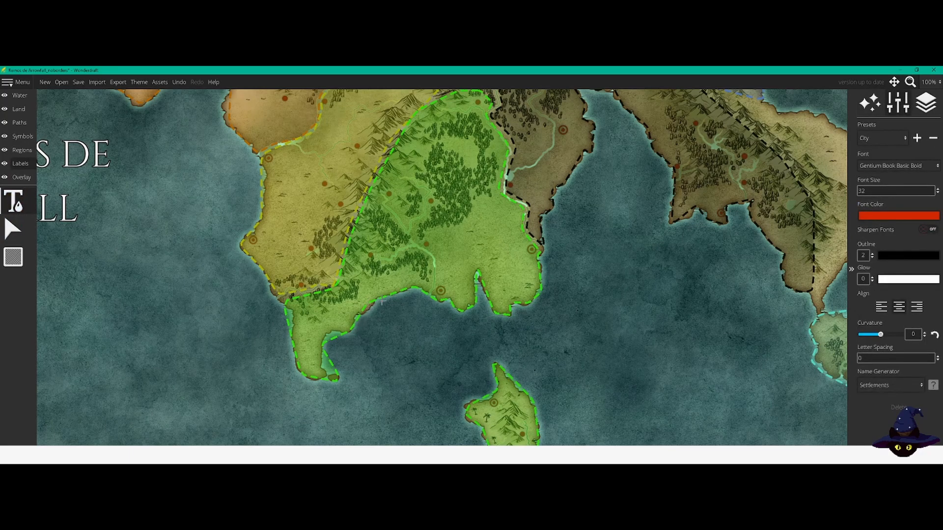
pyautogui.click(872, 140)
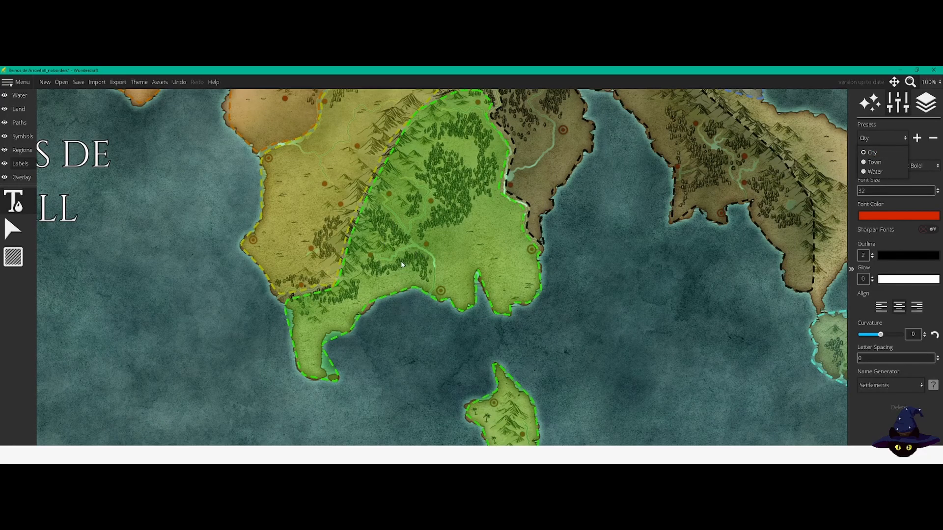
pyautogui.click(393, 288)
pyautogui.click(378, 221)
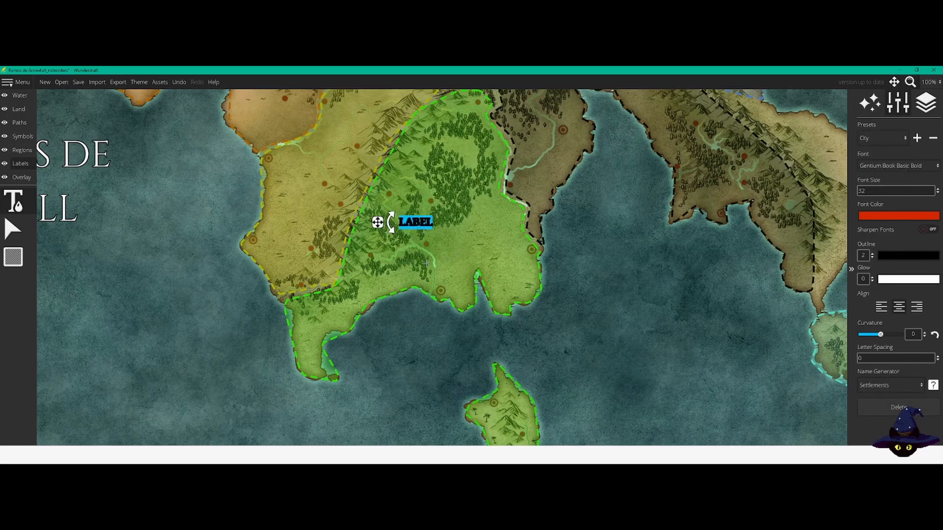
pyautogui.moveTo(377, 223); pyautogui.dragTo(370, 254)
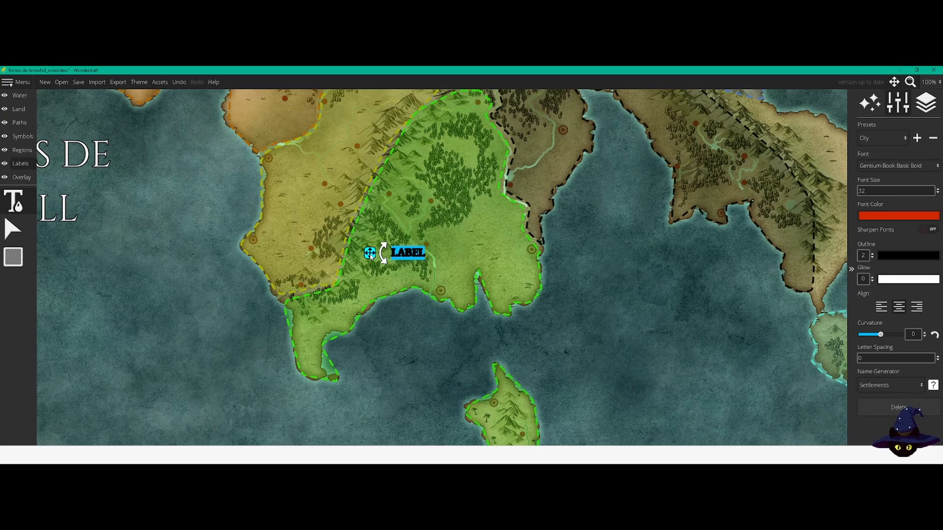
# Step: Name the label Império Raeda, style it in light grey Cinzel Decorative size 40 with letter spacing 5, and move it to the green kingdom's southern coast
pyautogui.write('Impe')
pyautogui.press('BackSpace')
pyautogui.write('ério Raeda')
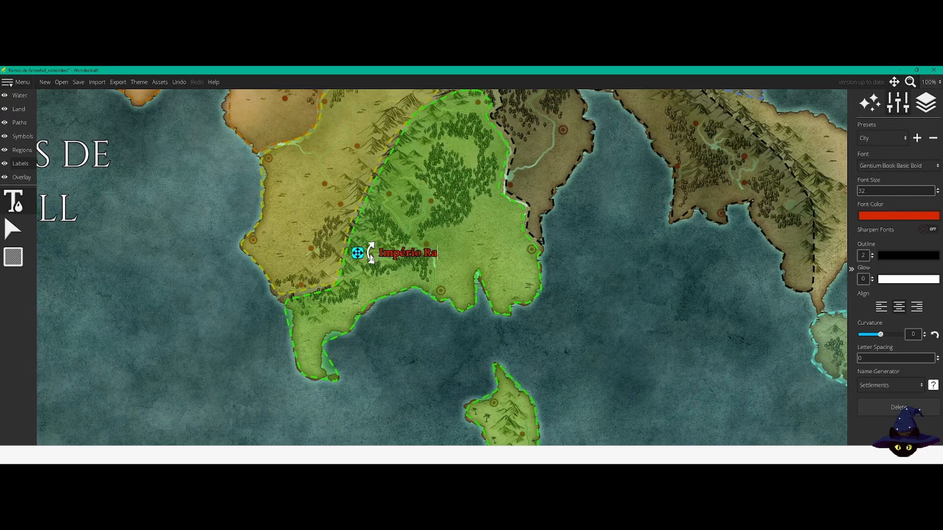
pyautogui.press('Return')
pyautogui.moveTo(360, 260); pyautogui.dragTo(375, 316)
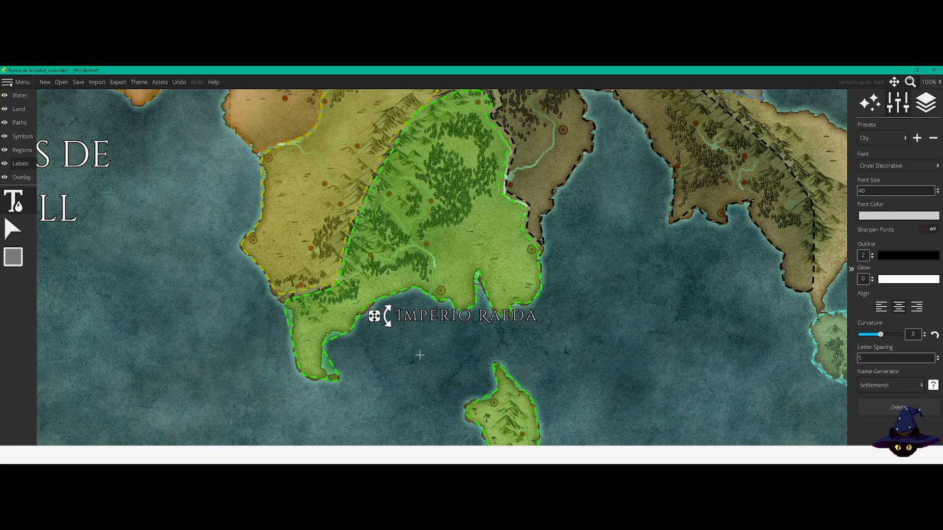
pyautogui.click(13, 229)
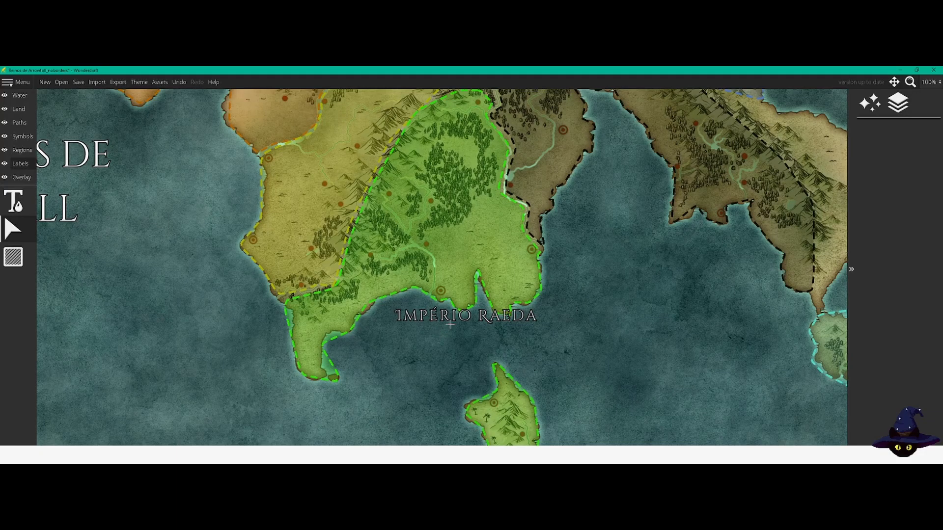
# Step: Check how the Império Raeda label reads against the green kingdom, its nearby island and the whole map
pyautogui.scroll(-2, 450, 325)
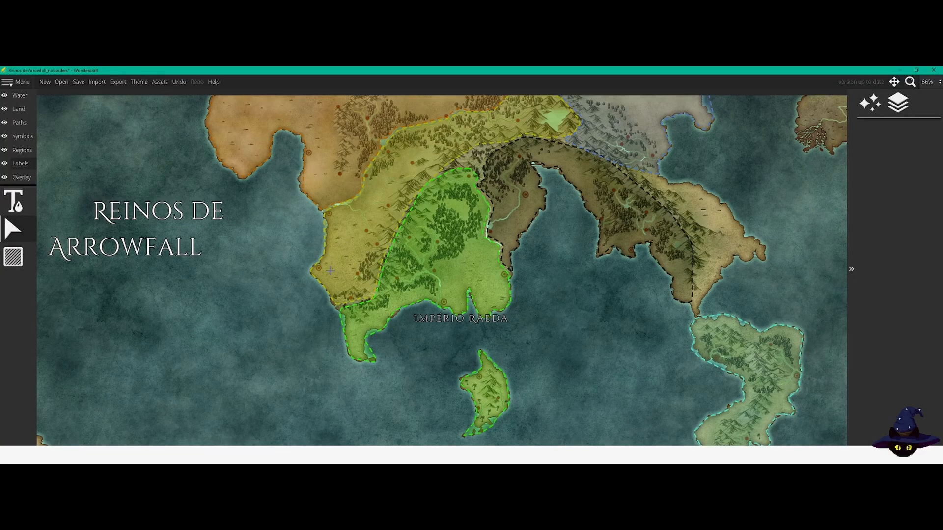
pyautogui.scroll(2, 437, 359)
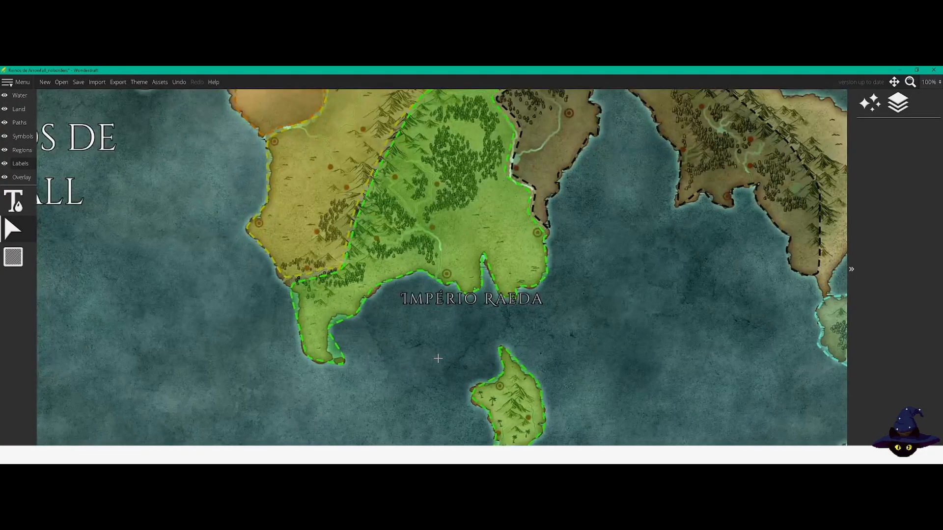
pyautogui.moveTo(440, 307); pyautogui.dragTo(445, 406)
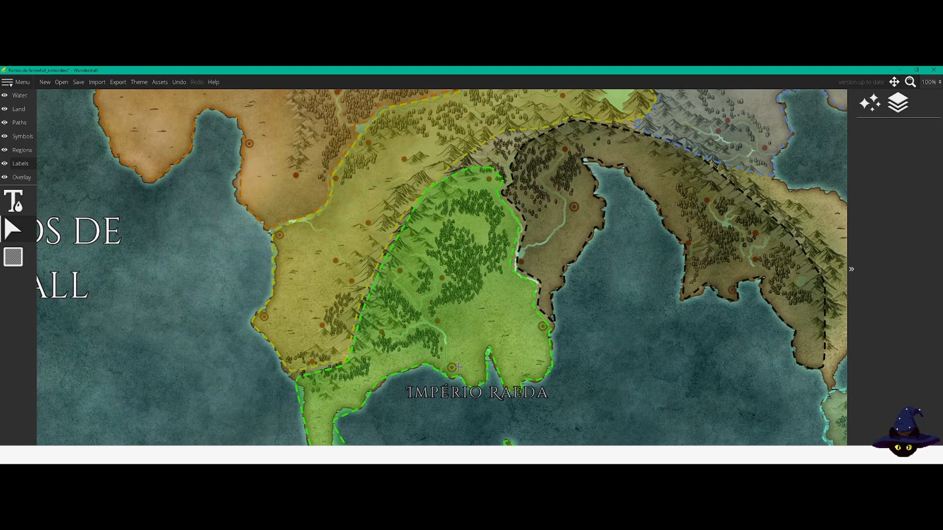
pyautogui.scroll(-2, 458, 367)
pyautogui.moveTo(444, 413); pyautogui.dragTo(403, 283)
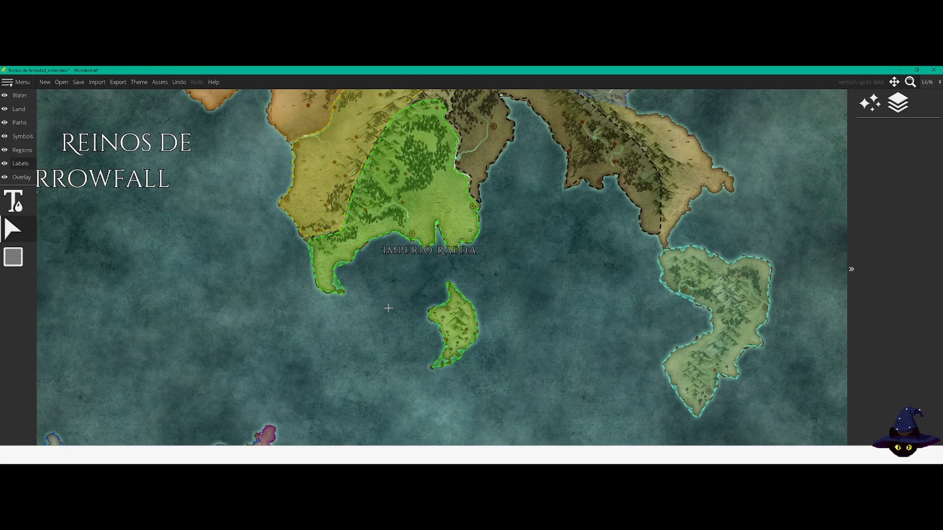
pyautogui.scroll(-2, 332, 325)
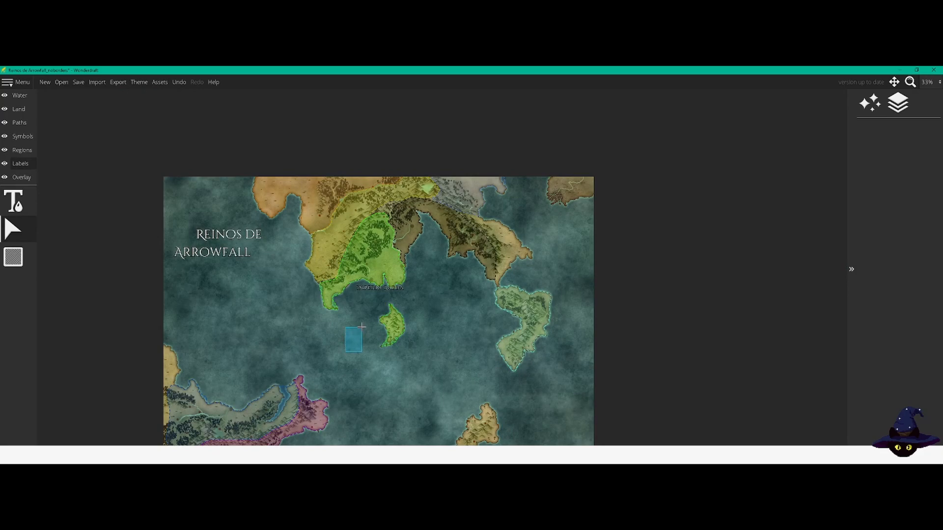
pyautogui.moveTo(346, 339); pyautogui.dragTo(385, 289)
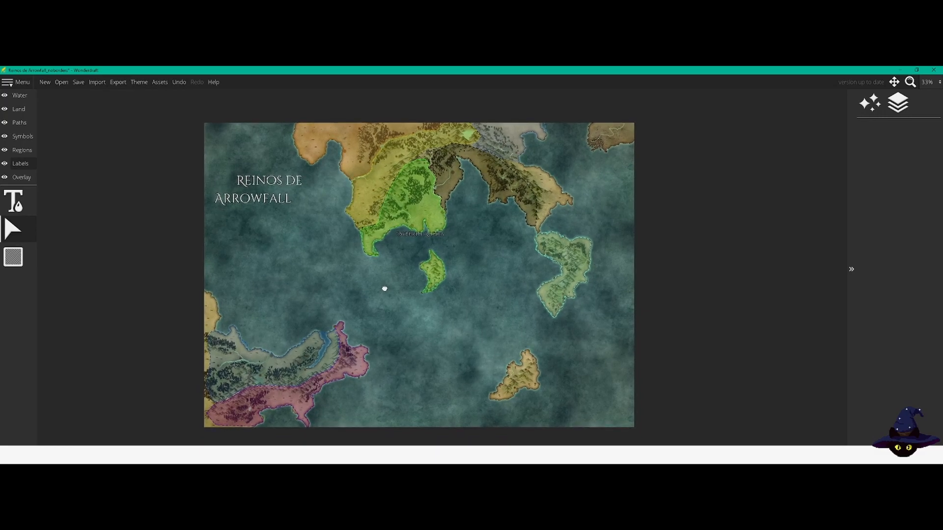
pyautogui.moveTo(384, 289)
pyautogui.mouseDown()
pyautogui.moveTo(387, 296)
pyautogui.moveTo(396, 288)
pyautogui.mouseUp()
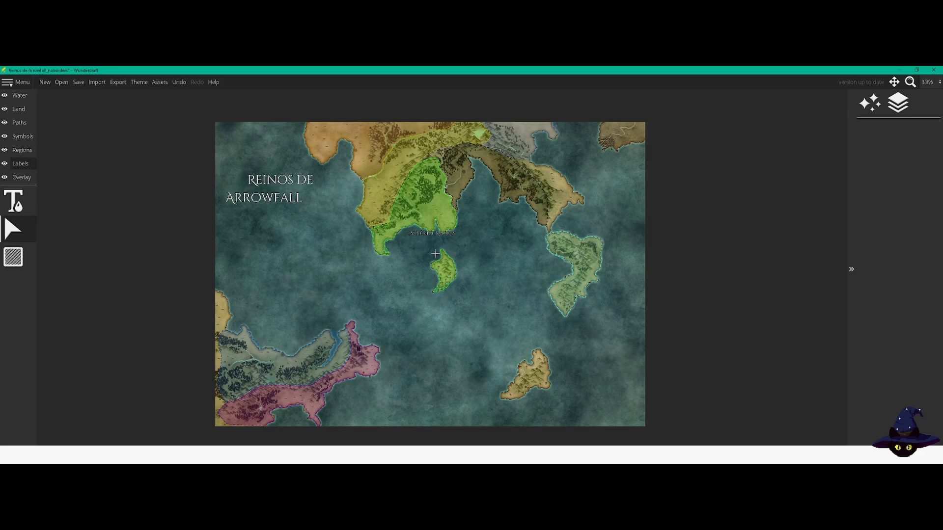
pyautogui.scroll(2, 433, 254)
pyautogui.scroll(3, 433, 254)
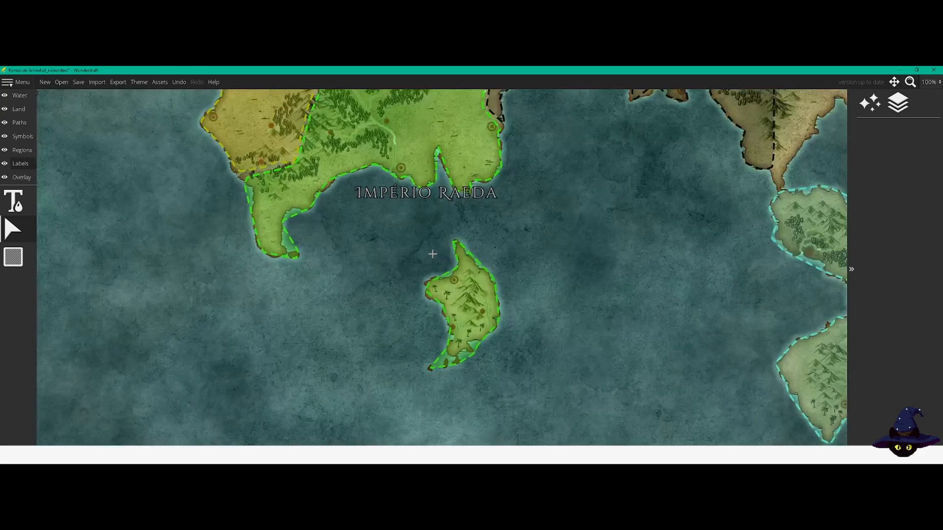
pyautogui.scroll(-2, 433, 254)
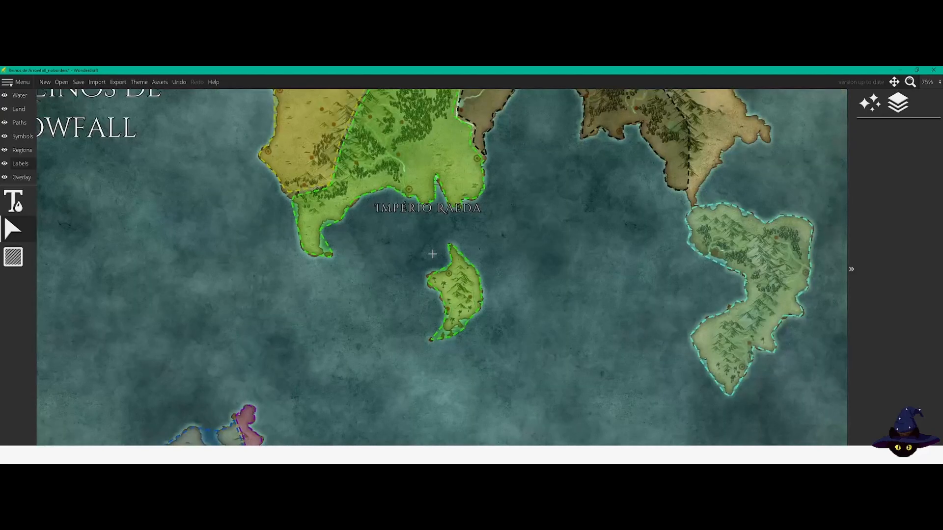
# Step: Examine the green kingdom's rivers, forests, settlements and southern coast, along with its nearby island and the borders with neighbouring kingdoms
pyautogui.moveTo(408, 231); pyautogui.dragTo(488, 308)
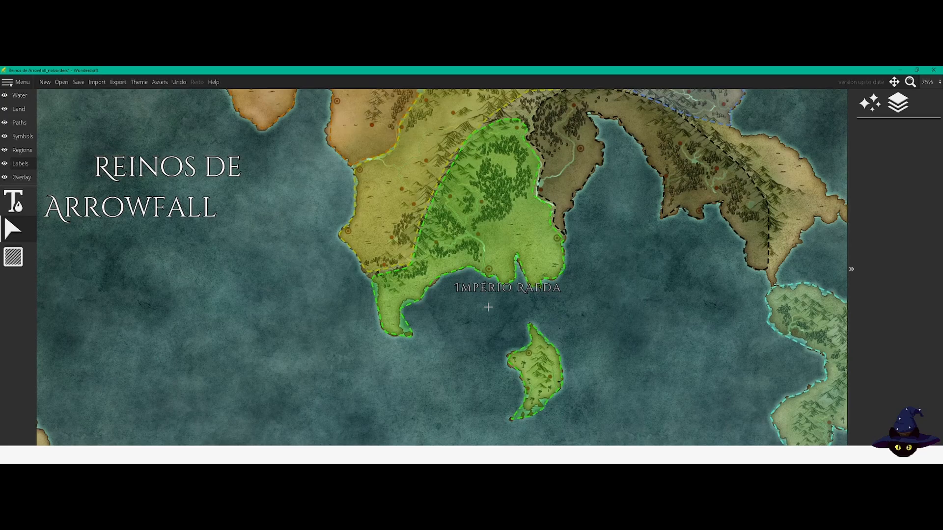
pyautogui.scroll(2, 453, 212)
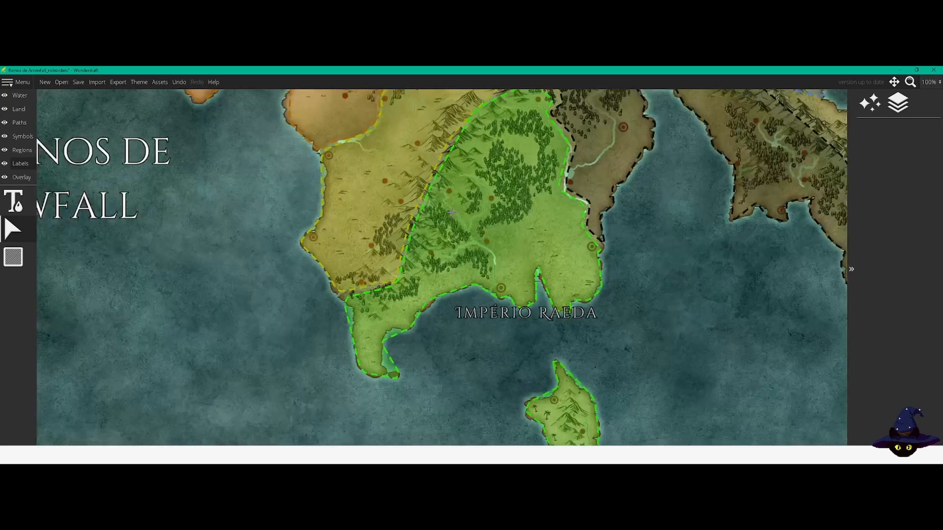
pyautogui.moveTo(447, 353); pyautogui.dragTo(448, 389)
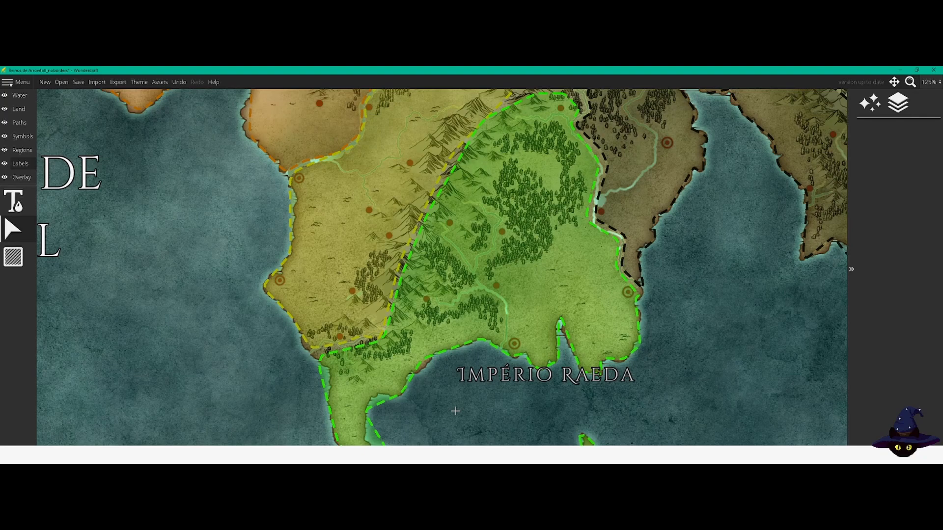
pyautogui.moveTo(456, 385); pyautogui.dragTo(425, 383)
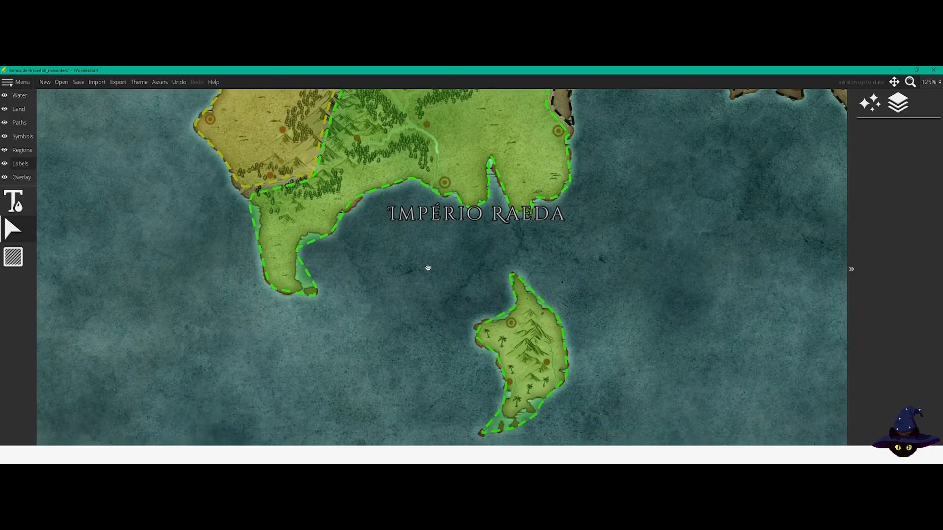
pyautogui.moveTo(454, 317); pyautogui.dragTo(484, 273)
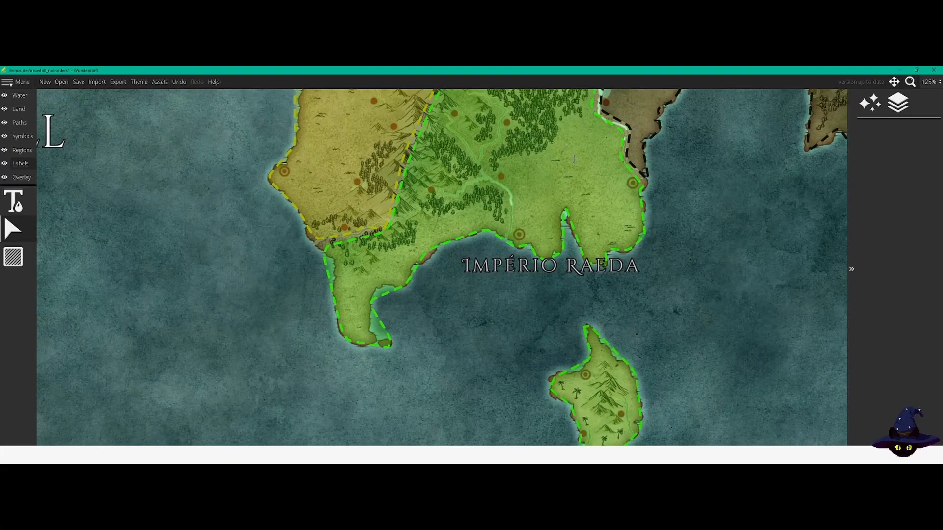
pyautogui.scroll(4, 562, 168)
pyautogui.scroll(1, 562, 168)
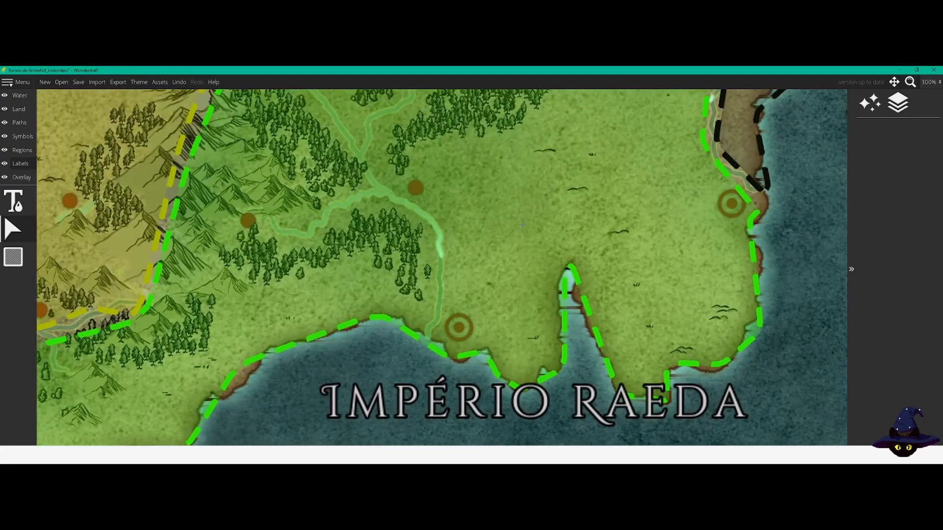
pyautogui.moveTo(501, 189); pyautogui.dragTo(579, 308)
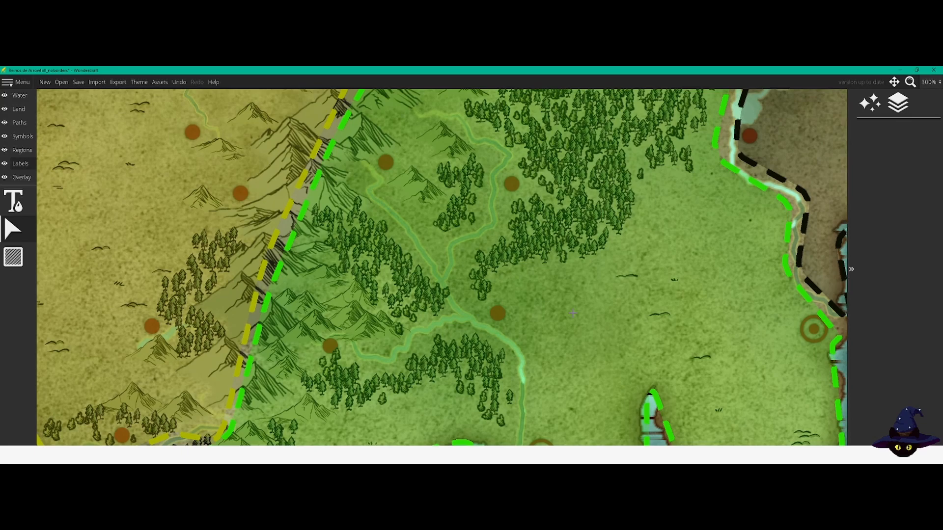
pyautogui.scroll(-1, 573, 313)
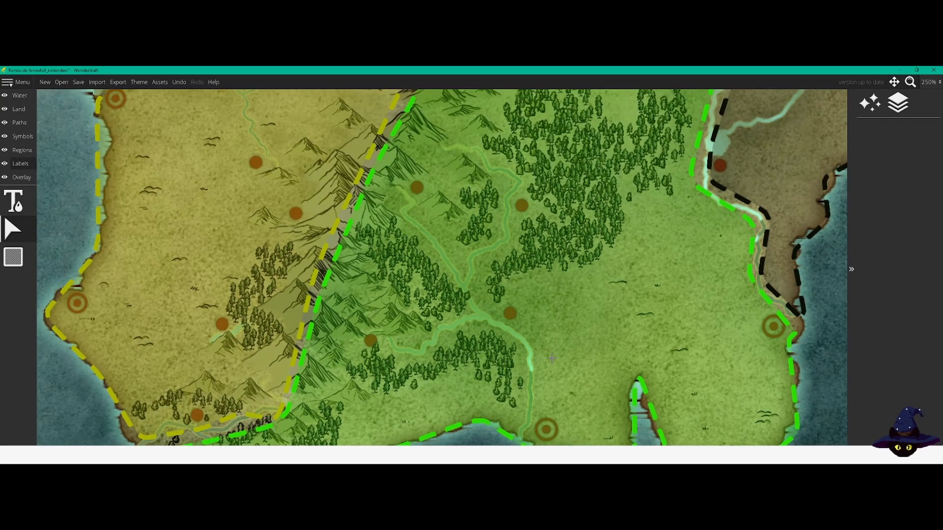
pyautogui.moveTo(564, 380); pyautogui.dragTo(499, 249)
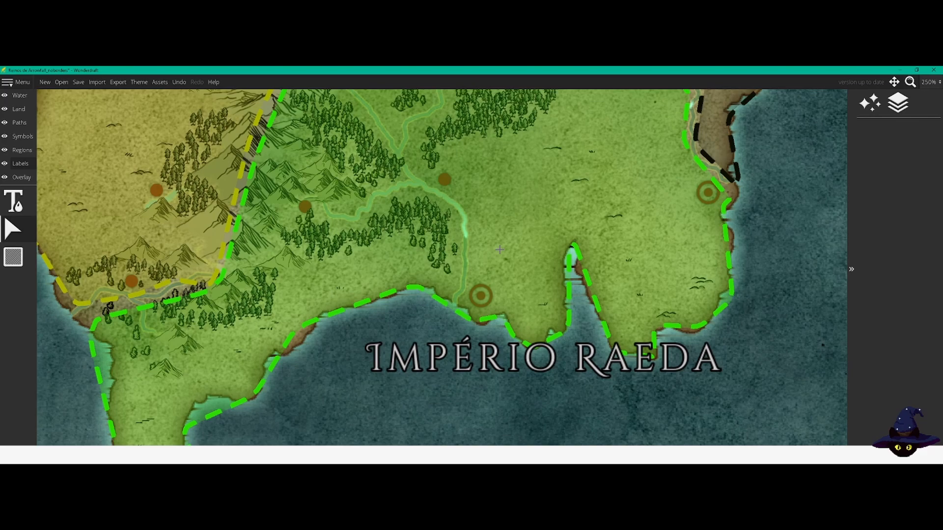
pyautogui.scroll(-3, 466, 278)
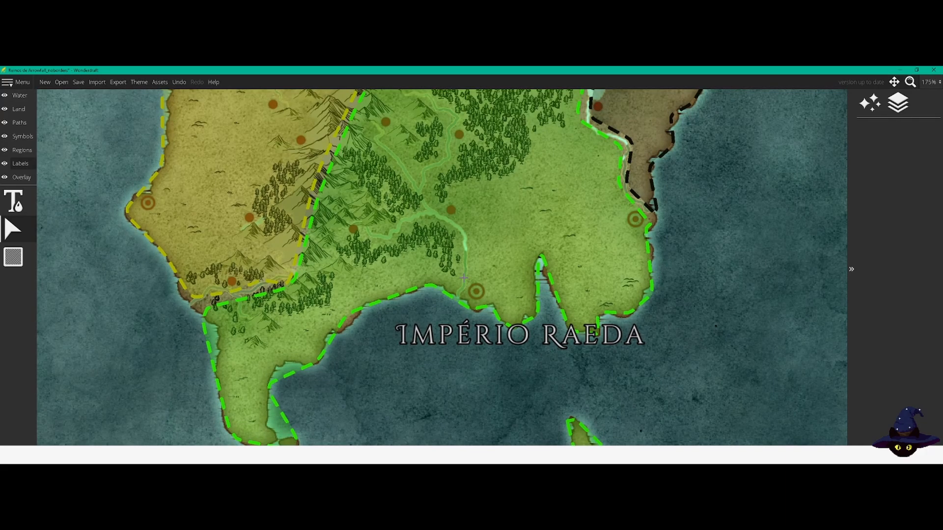
pyautogui.scroll(-3, 464, 278)
pyautogui.scroll(-2, 464, 278)
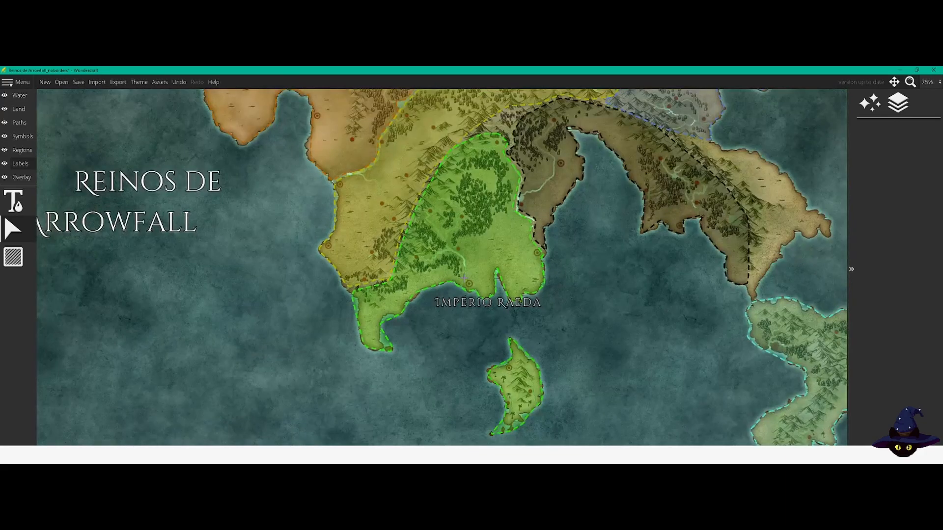
pyautogui.scroll(2, 464, 278)
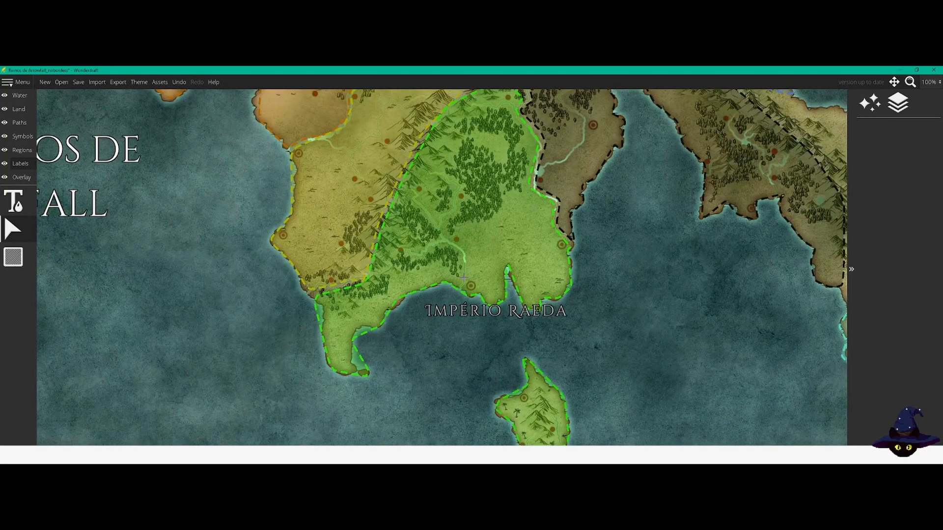
pyautogui.moveTo(238, 297); pyautogui.dragTo(212, 261)
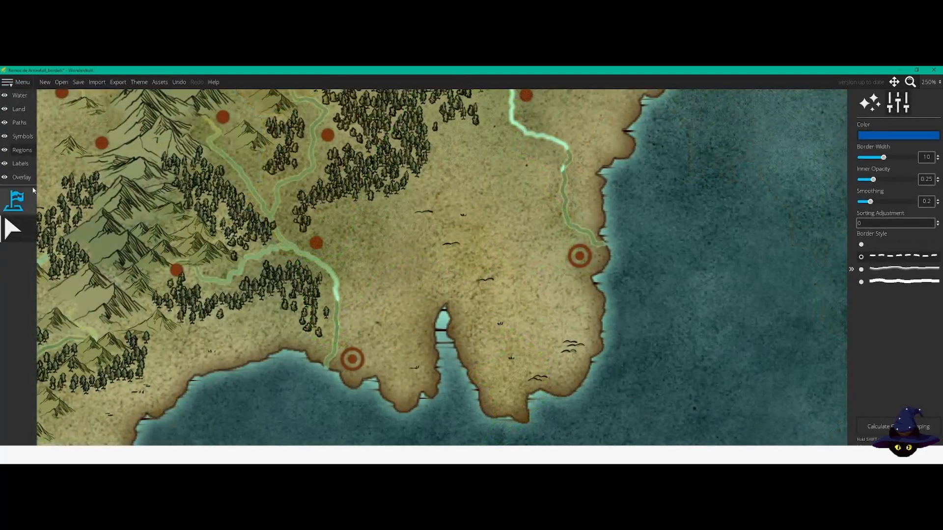
# Step: Add a City preset text label in Metamorphous size 20 with letter spacing 5 and position it just above the southern coastal city marker beside the river mouth
pyautogui.click(20, 163)
pyautogui.click(21, 210)
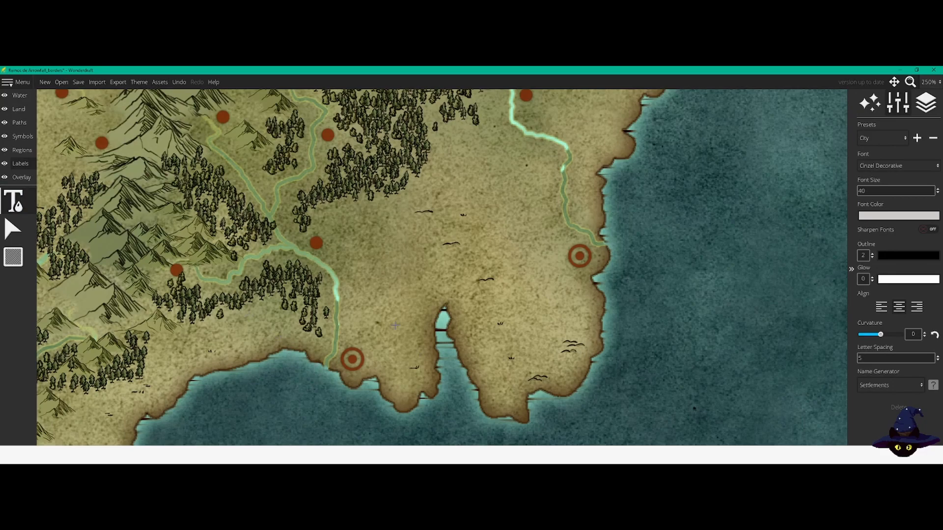
pyautogui.click(366, 337)
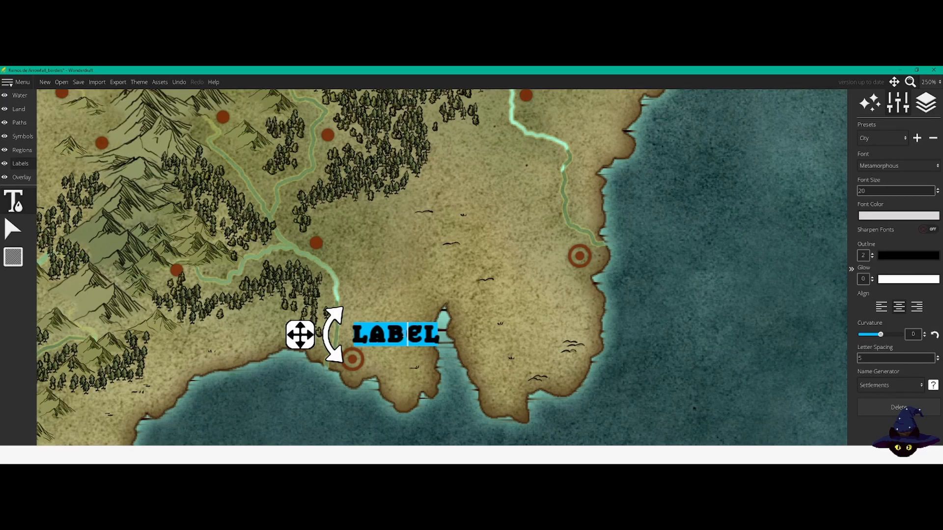
pyautogui.moveTo(300, 337)
pyautogui.mouseDown()
pyautogui.moveTo(322, 263)
pyautogui.moveTo(387, 284)
pyautogui.moveTo(334, 318)
pyautogui.moveTo(412, 299)
pyautogui.moveTo(462, 341)
pyautogui.moveTo(435, 297)
pyautogui.moveTo(412, 286)
pyautogui.moveTo(372, 319)
pyautogui.moveTo(303, 331)
pyautogui.mouseUp()
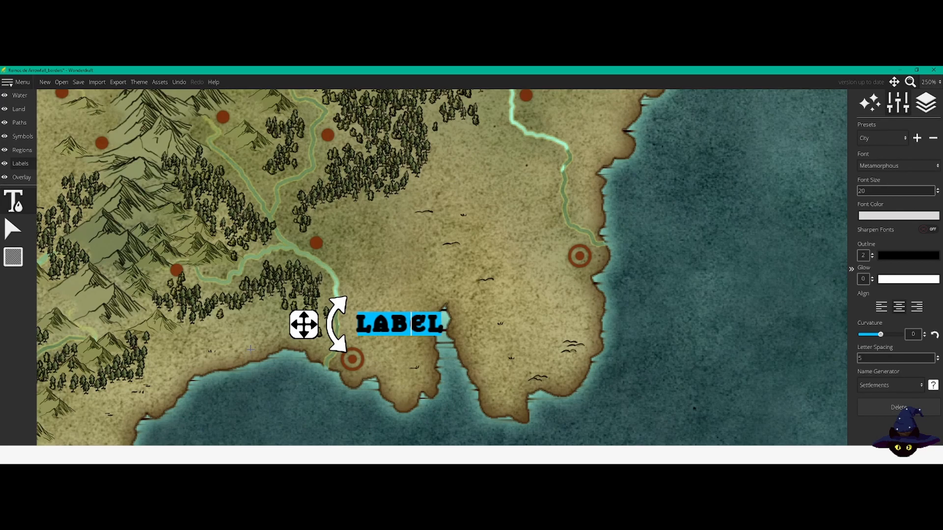
# Step: Name the city label Caraer and nudge it into place just above the southern coastal city marker
pyautogui.write('Carea')
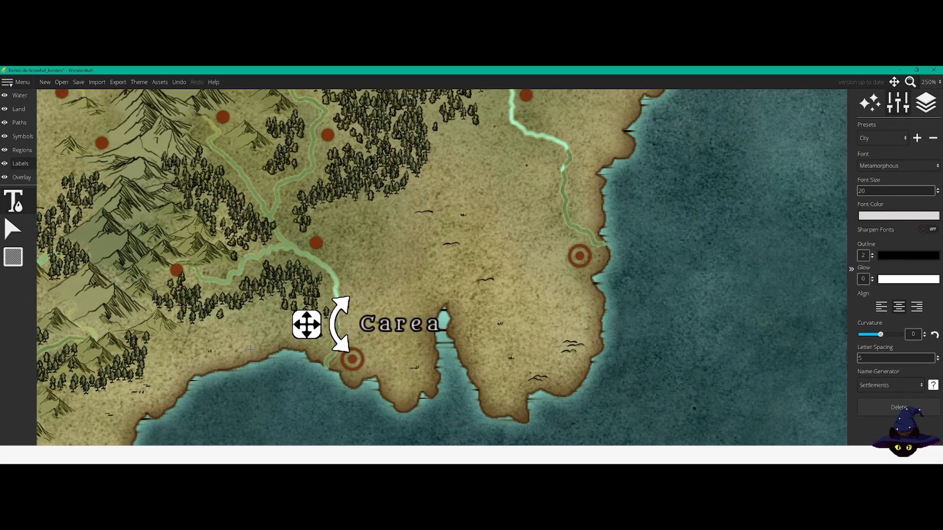
pyautogui.write('r')
pyautogui.press('BackSpace')
pyautogui.press('BackSpace')
pyautogui.press('BackSpace')
pyautogui.write('aer')
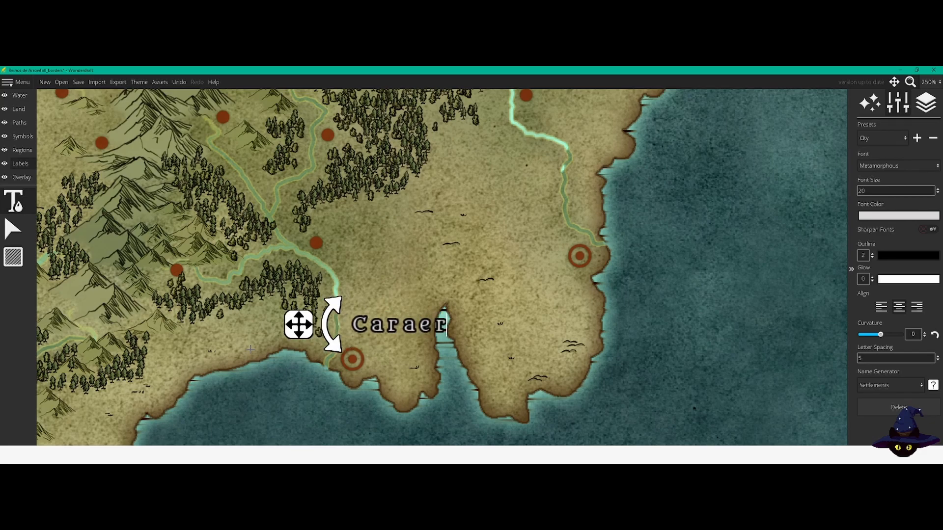
pyautogui.moveTo(299, 324); pyautogui.dragTo(291, 328)
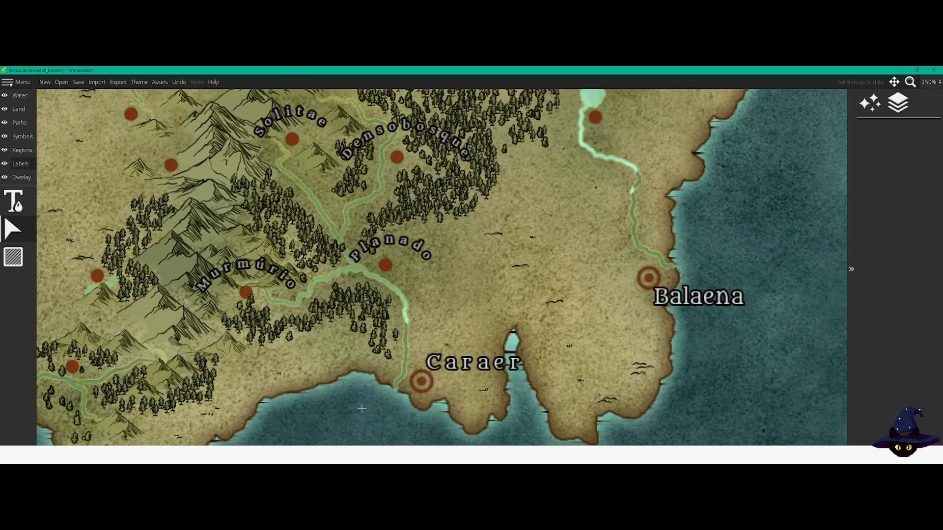
# Step: Check how the Caraer and Balaena city labels and the nearby town names read from close up and across the whole map
pyautogui.moveTo(365, 418); pyautogui.dragTo(394, 376)
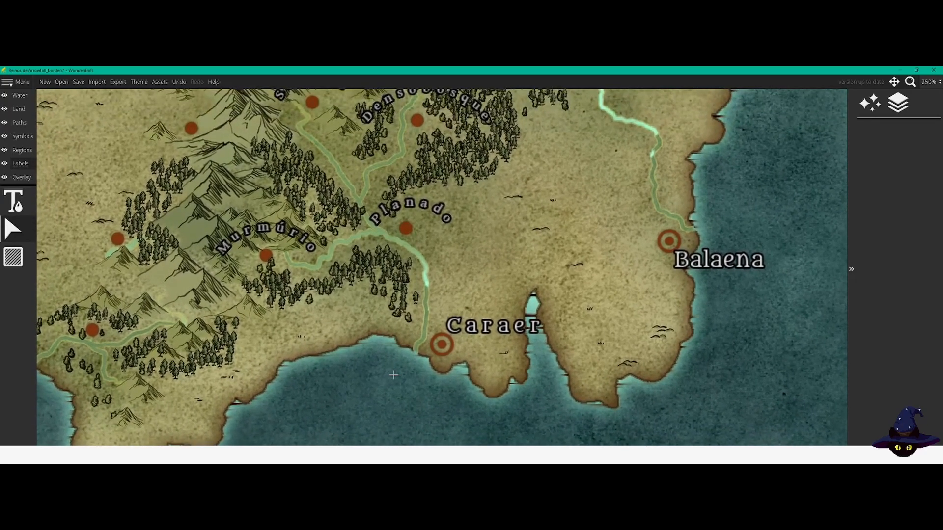
pyautogui.scroll(-1, 300, 406)
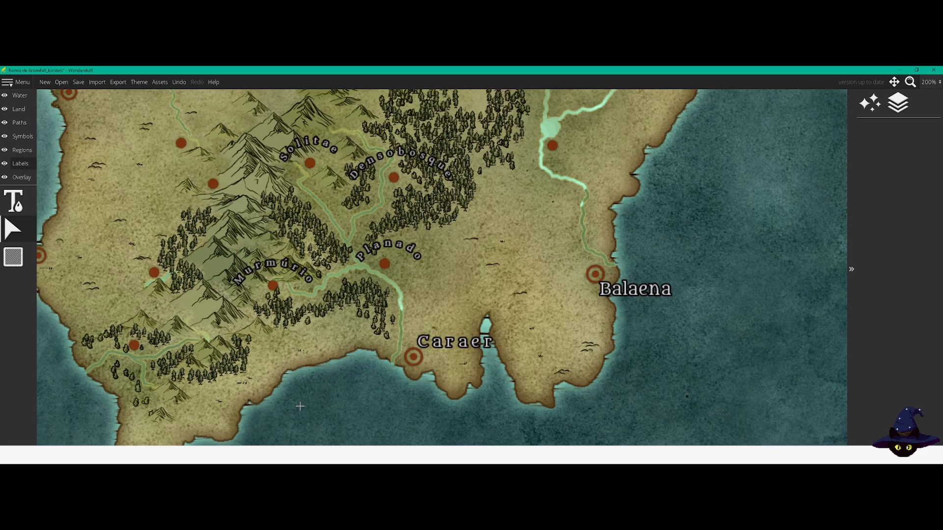
pyautogui.scroll(-2, 299, 406)
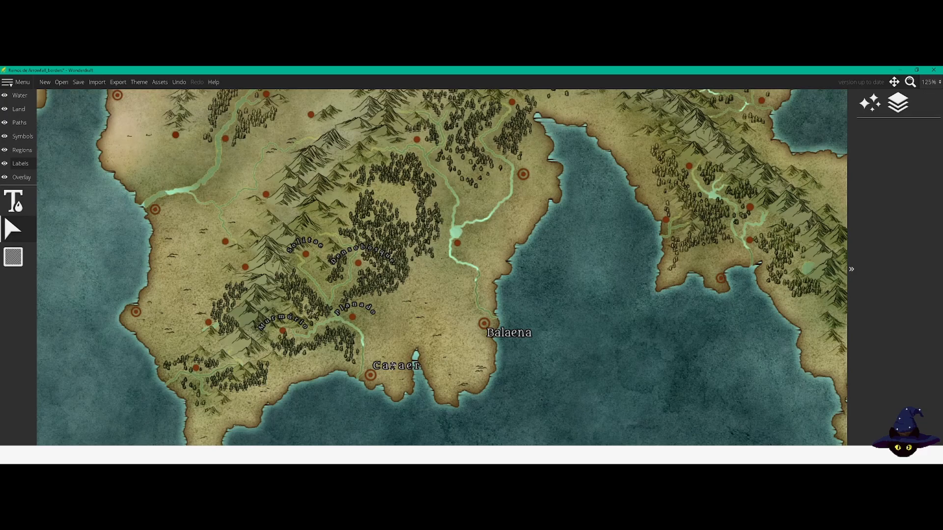
pyautogui.scroll(-3, 288, 406)
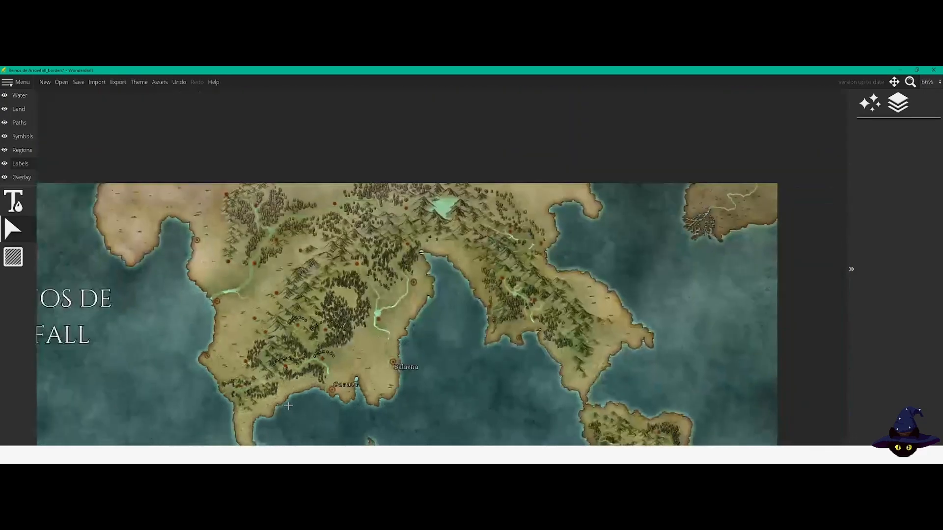
pyautogui.scroll(-3, 288, 405)
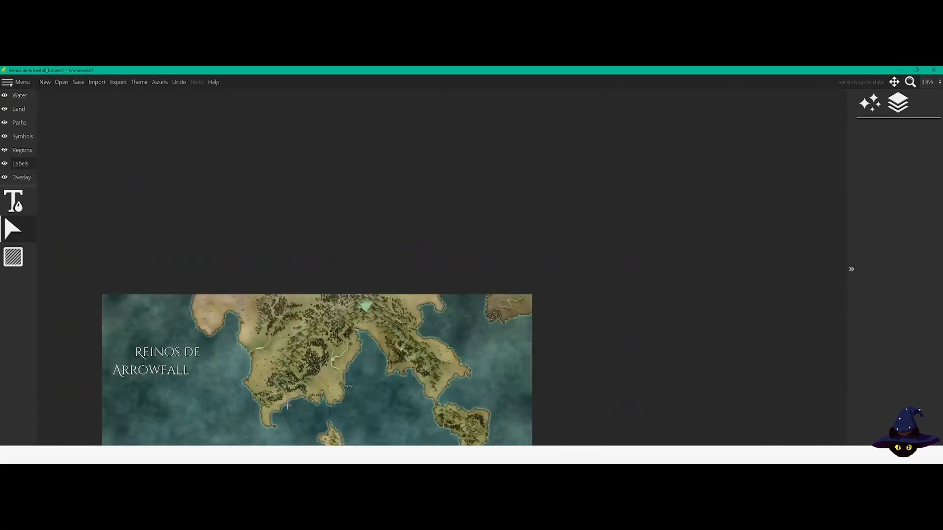
pyautogui.moveTo(339, 402); pyautogui.dragTo(440, 239)
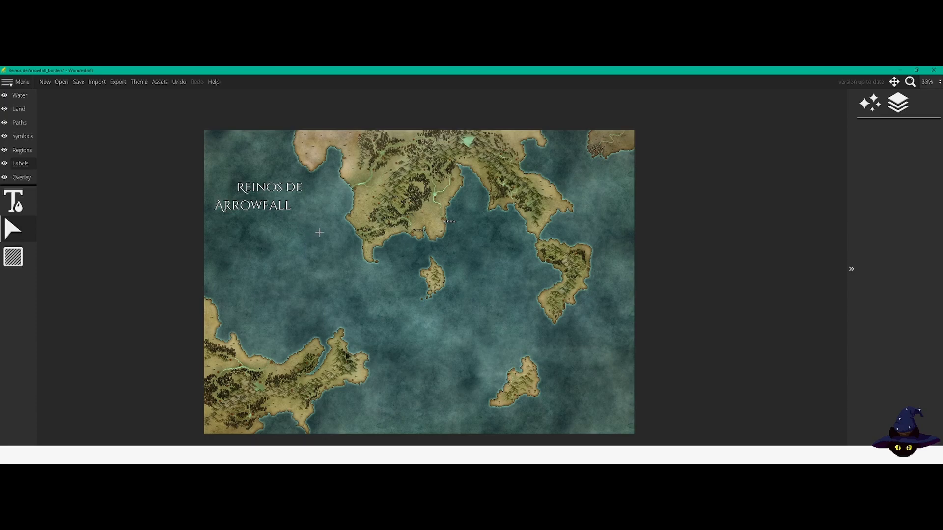
pyautogui.scroll(3, 326, 229)
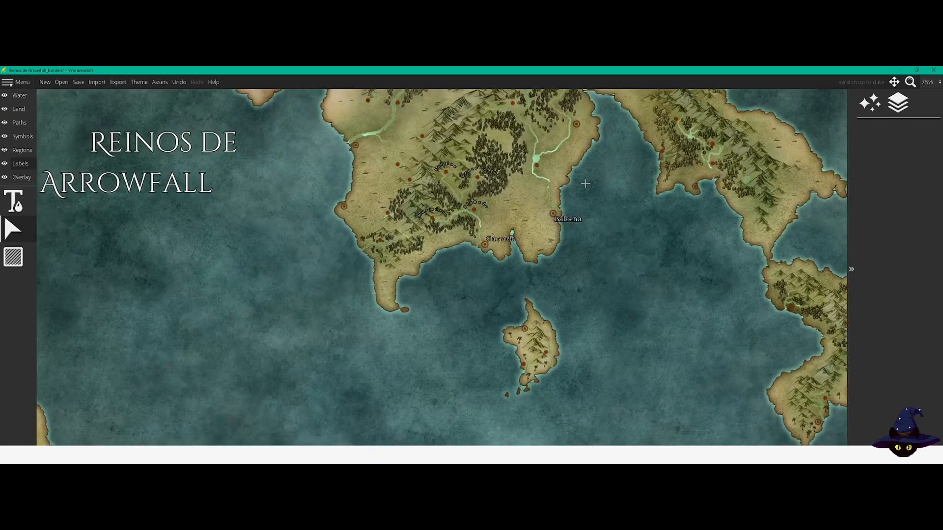
pyautogui.scroll(2, 584, 184)
pyautogui.scroll(1, 515, 195)
pyautogui.scroll(1, 502, 196)
pyautogui.scroll(-2, 494, 192)
# Step: Examine the southern coast and the rivers, forests and mountains around the towns Murmúrio, Planado, Solitae and Densobosque
pyautogui.moveTo(382, 344)
pyautogui.mouseDown()
pyautogui.moveTo(392, 315)
pyautogui.moveTo(369, 343)
pyautogui.mouseUp()
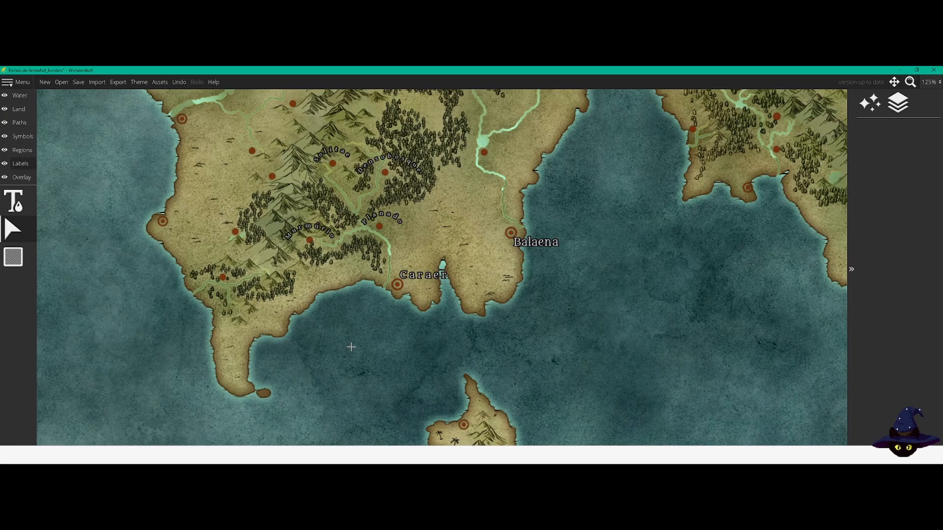
pyautogui.moveTo(355, 335); pyautogui.dragTo(354, 384)
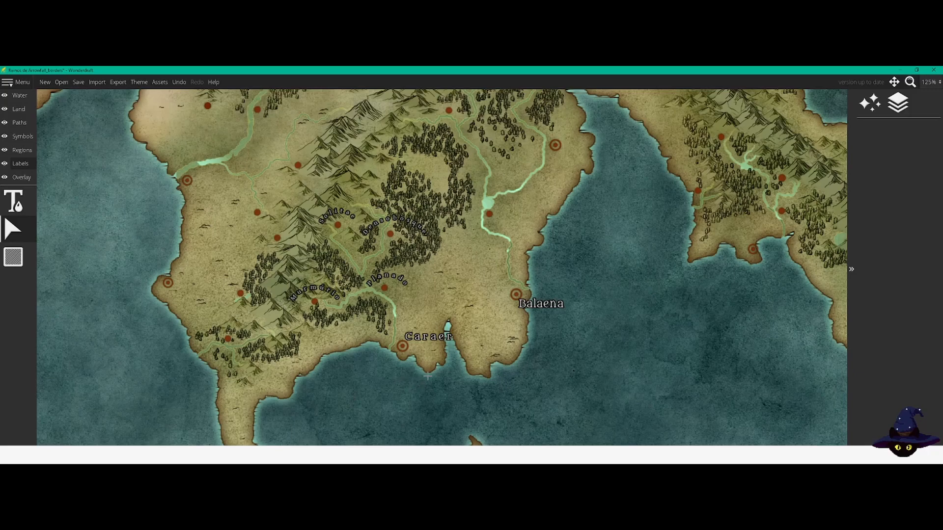
pyautogui.moveTo(351, 414); pyautogui.dragTo(335, 309)
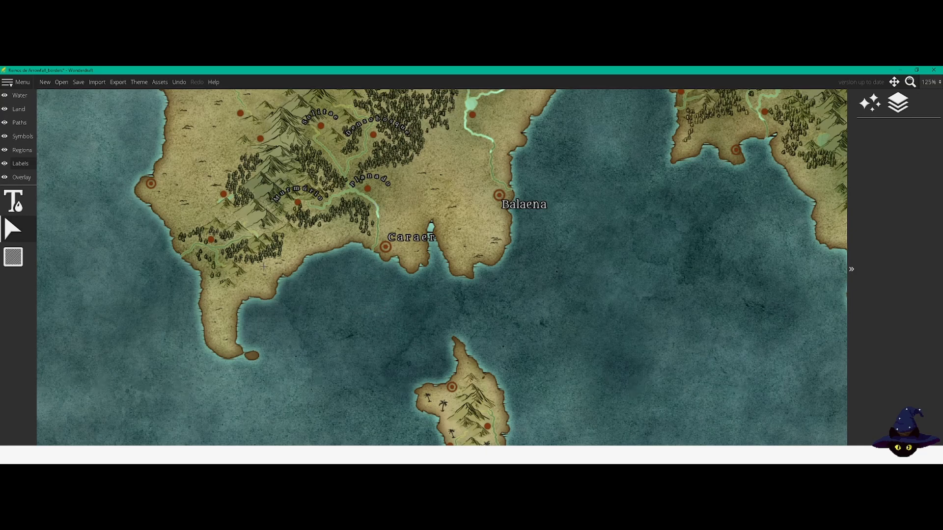
pyautogui.moveTo(320, 270); pyautogui.dragTo(338, 321)
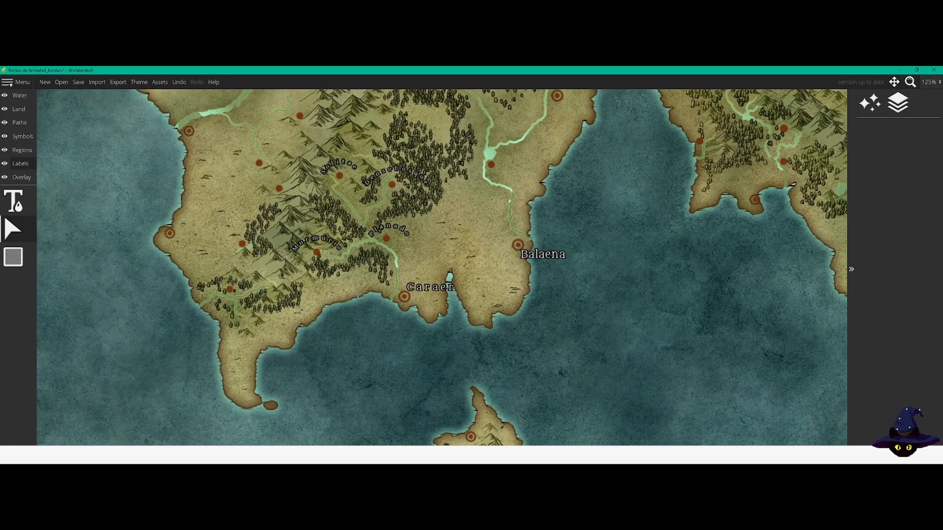
pyautogui.scroll(3, 338, 320)
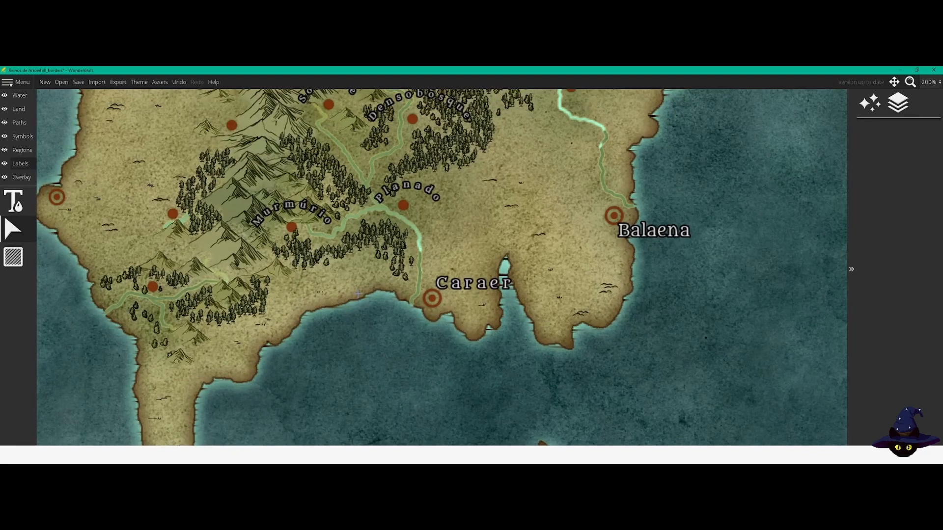
pyautogui.moveTo(493, 209); pyautogui.dragTo(359, 248)
pyautogui.moveTo(384, 279); pyautogui.dragTo(403, 275)
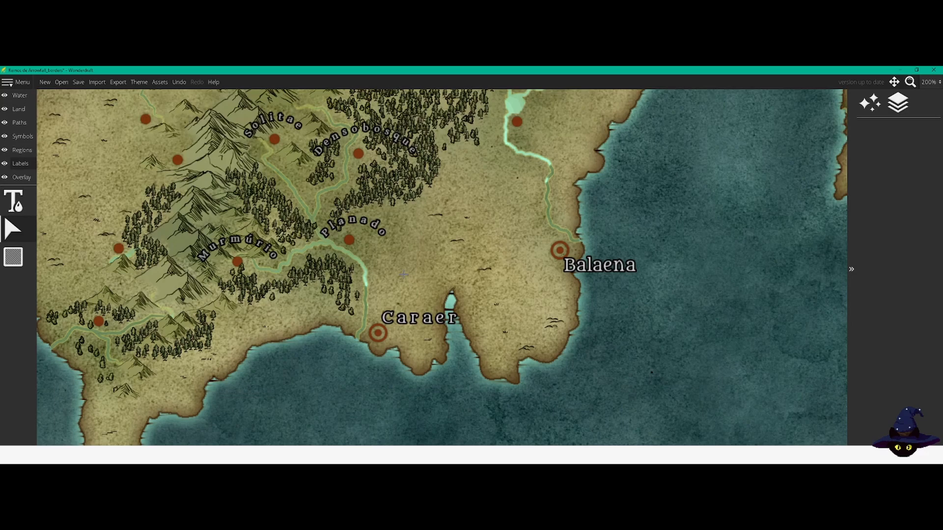
pyautogui.moveTo(412, 278); pyautogui.dragTo(446, 278)
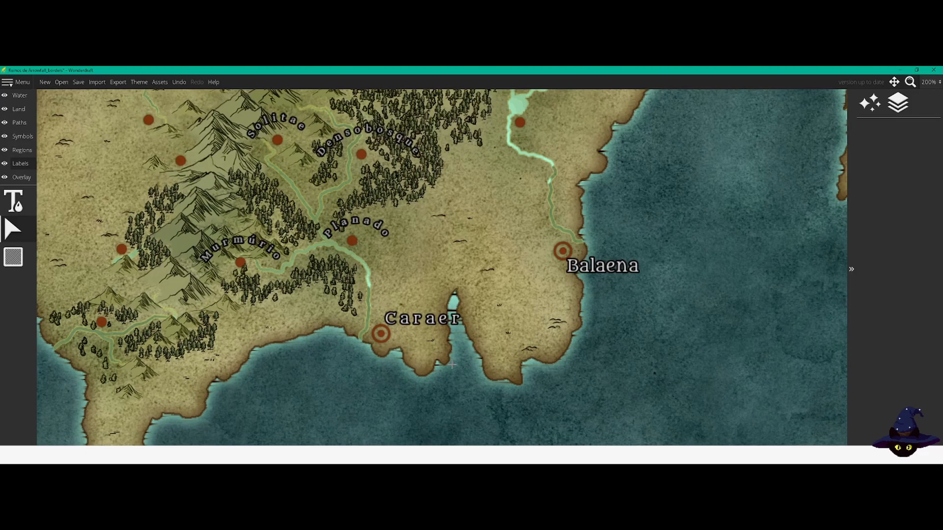
pyautogui.scroll(-1, 326, 390)
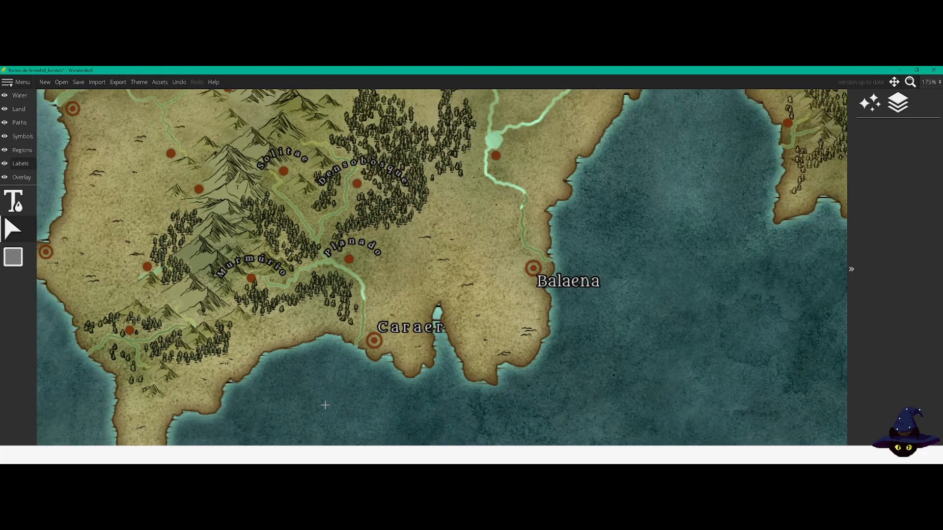
pyautogui.scroll(-1, 325, 405)
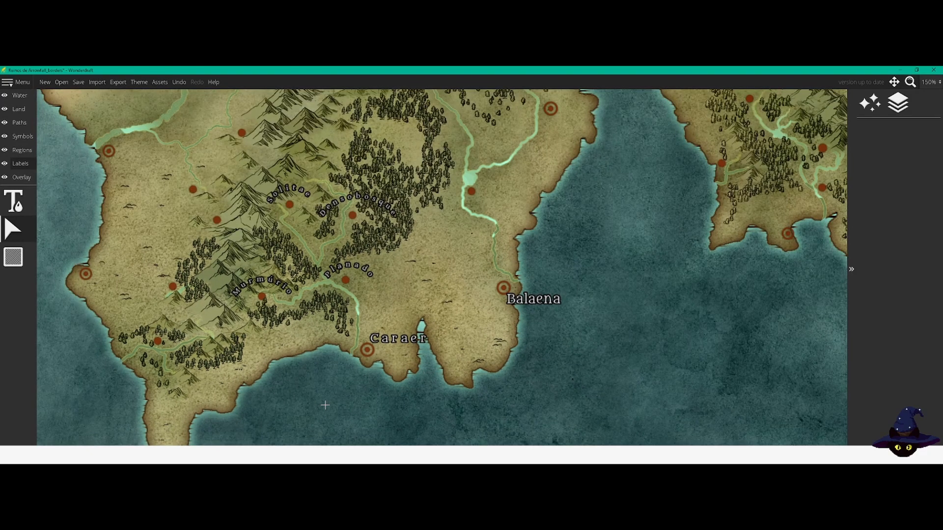
pyautogui.scroll(-1, 325, 405)
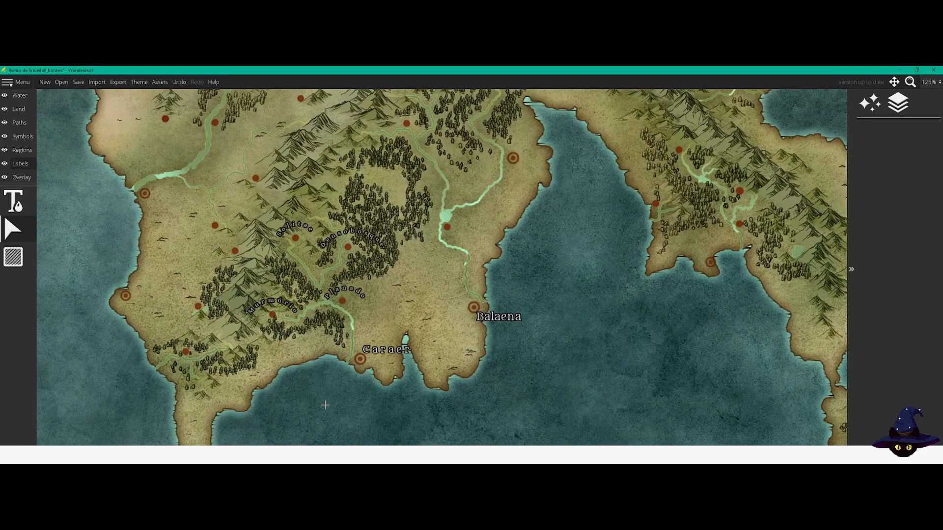
pyautogui.scroll(-1, 325, 405)
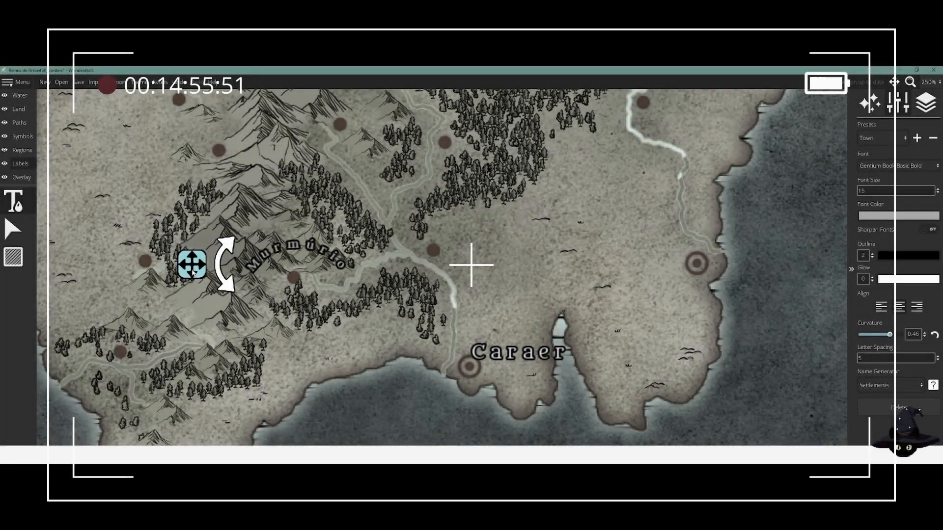
# Step: Nudge the curved Murmúrio label into place over its town marker and remove the extra space after the S in the Solitae label
pyautogui.moveTo(193, 272); pyautogui.dragTo(191, 277)
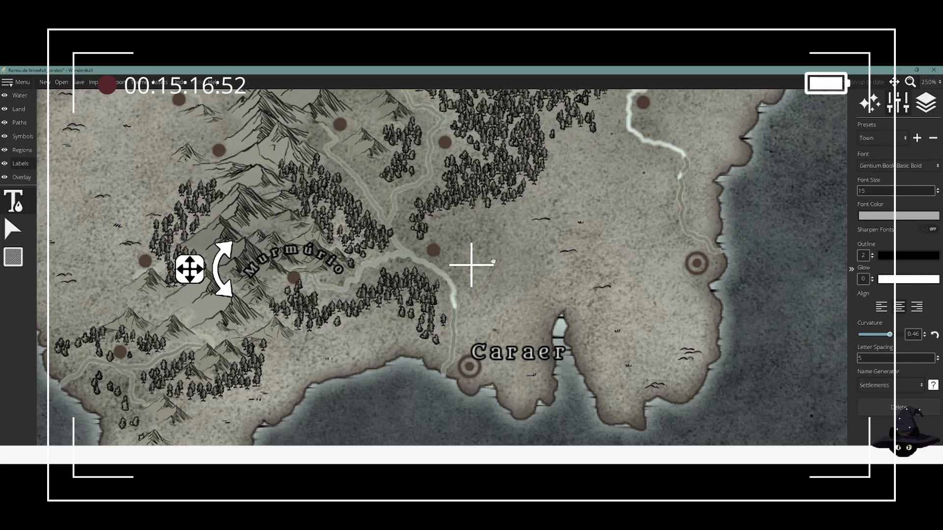
pyautogui.moveTo(497, 257); pyautogui.dragTo(442, 324)
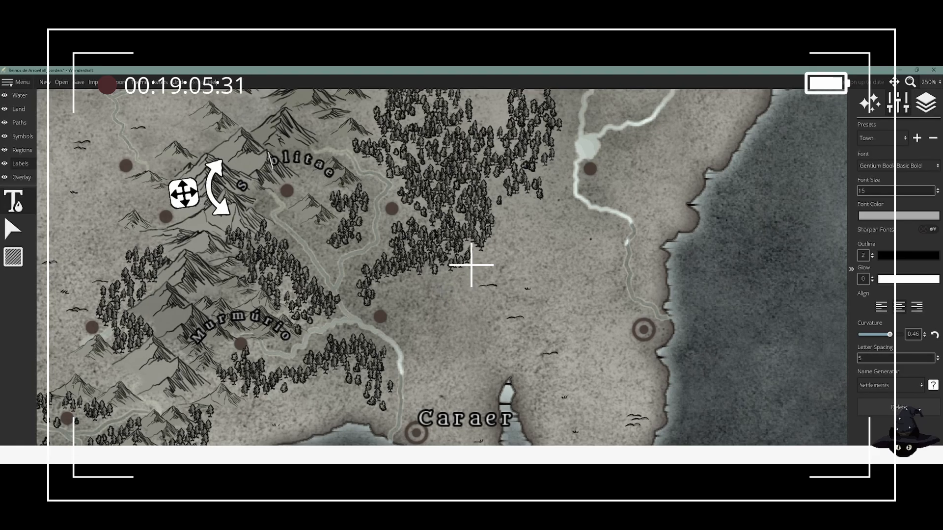
pyautogui.press('BackSpace')
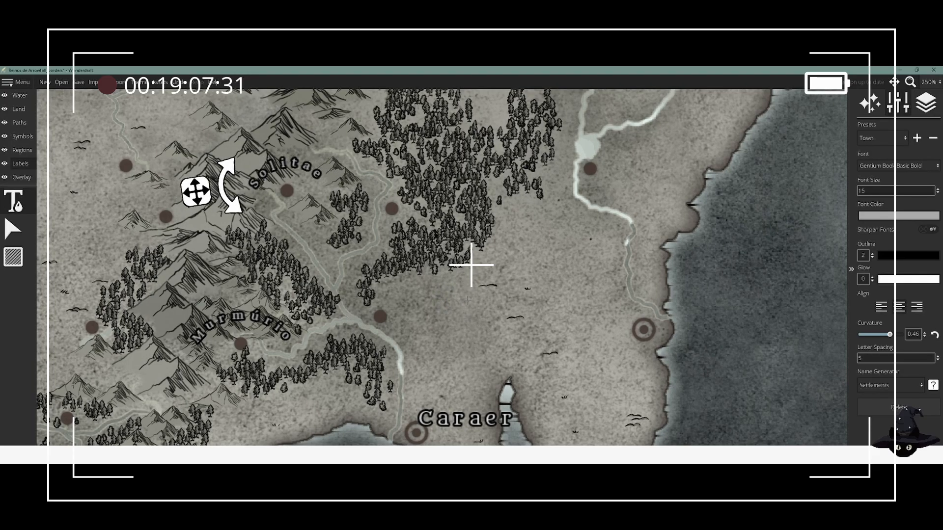